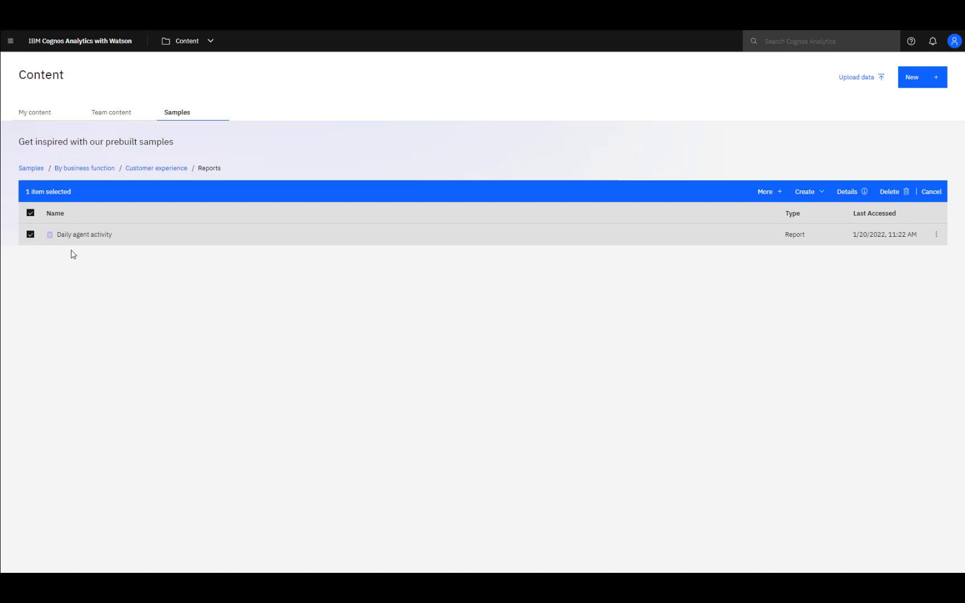
# Edit the Daily agent activity report from Samples > Customer experience > Reports
pyautogui.click(940, 238)
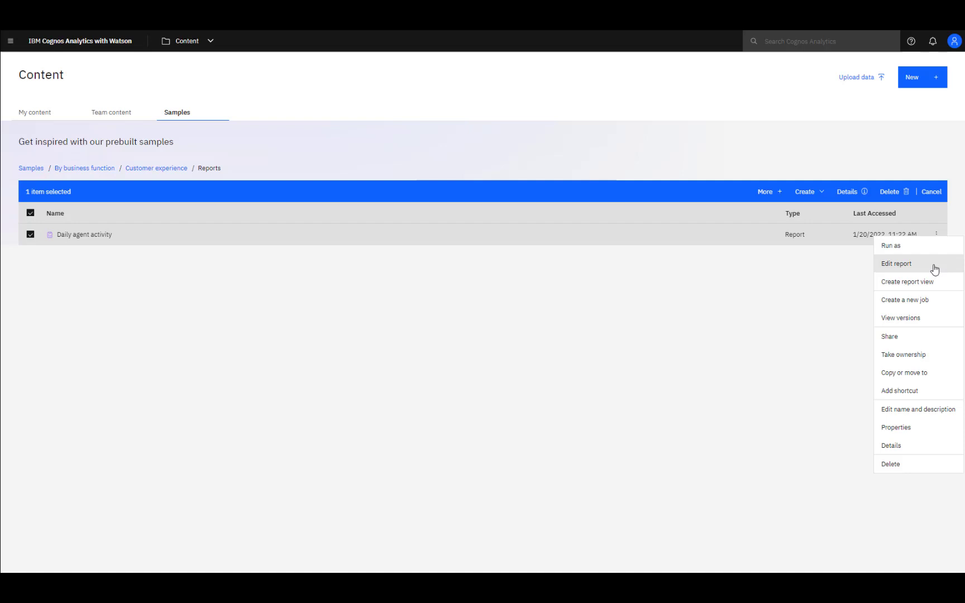
pyautogui.rightClick(120, 238)
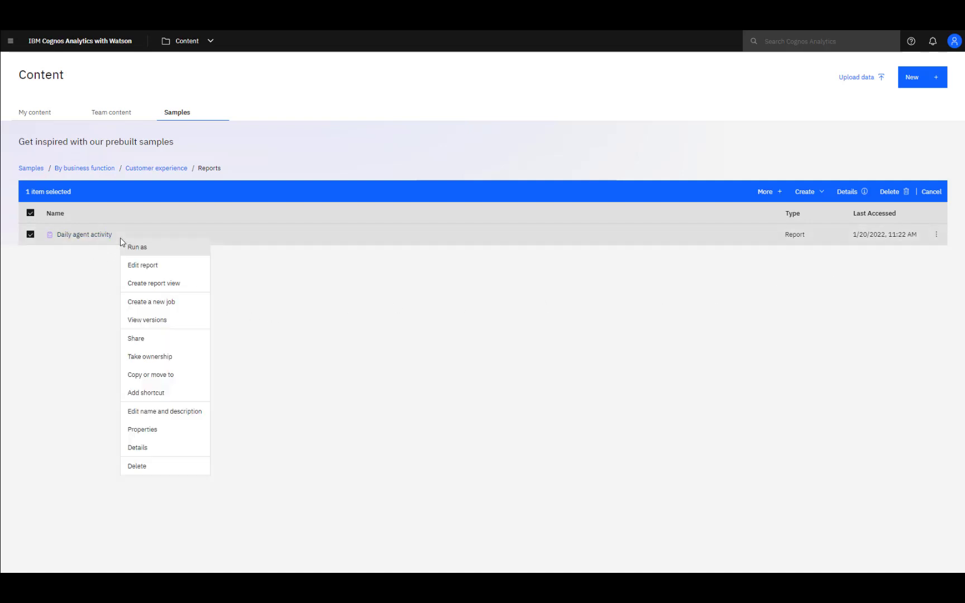
pyautogui.click(133, 266)
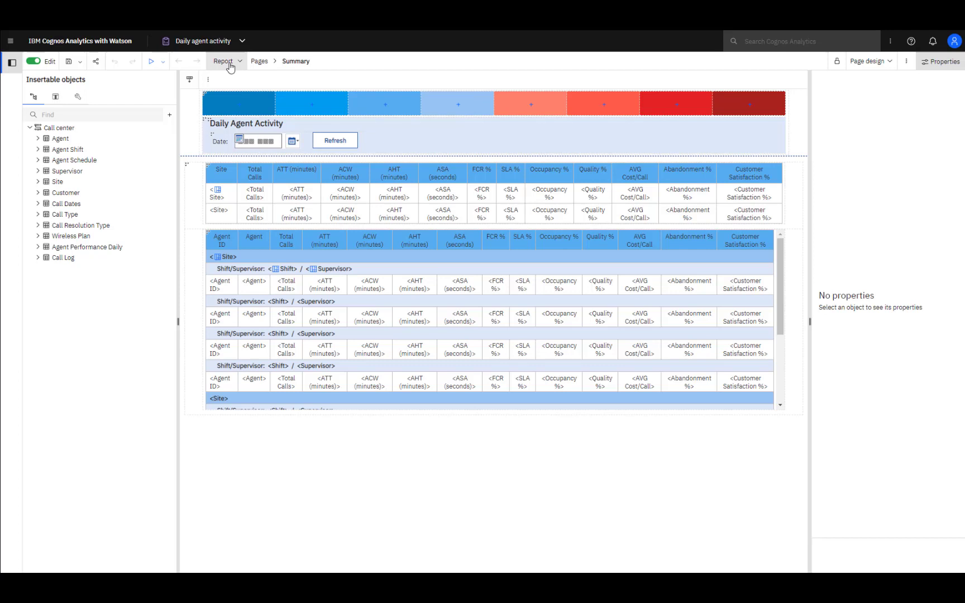
# View the report overview showing the Call center source, p_Date parameter and object counts
pyautogui.click(241, 62)
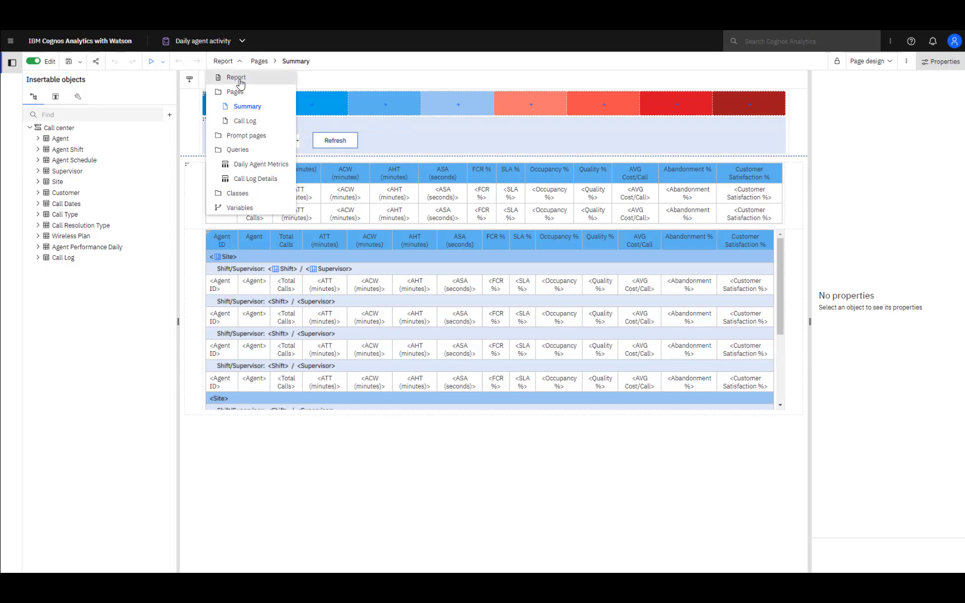
pyautogui.click(237, 79)
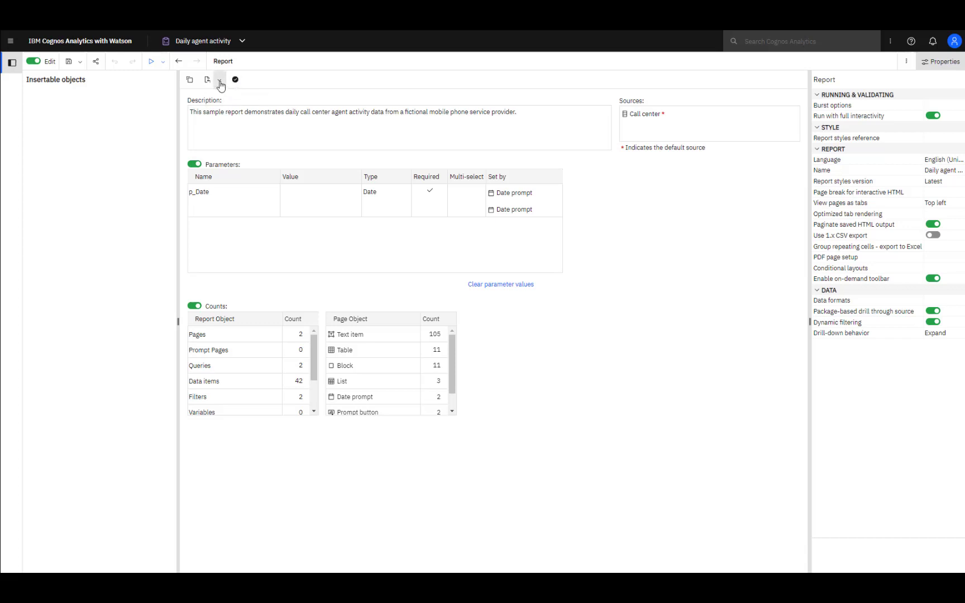
pyautogui.click(238, 62)
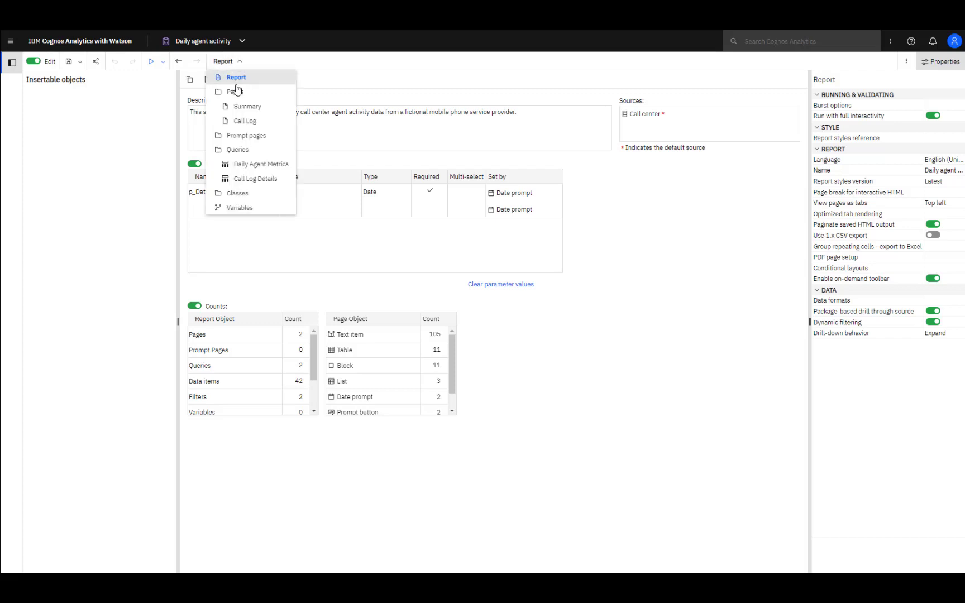
# Insert a new blank Page1 after the Summary page in the Pages view
pyautogui.click(235, 92)
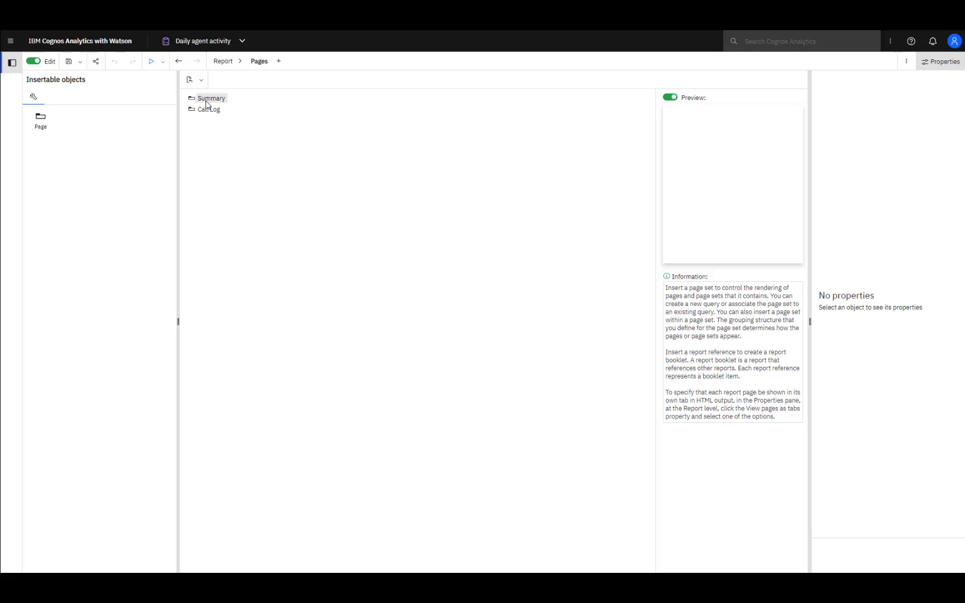
pyautogui.click(207, 101)
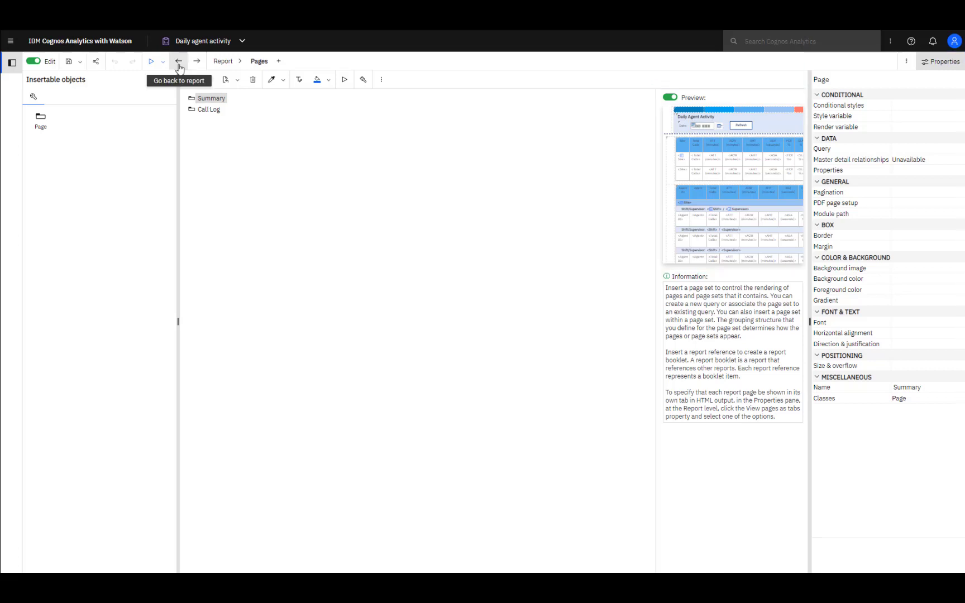
pyautogui.doubleClick(42, 121)
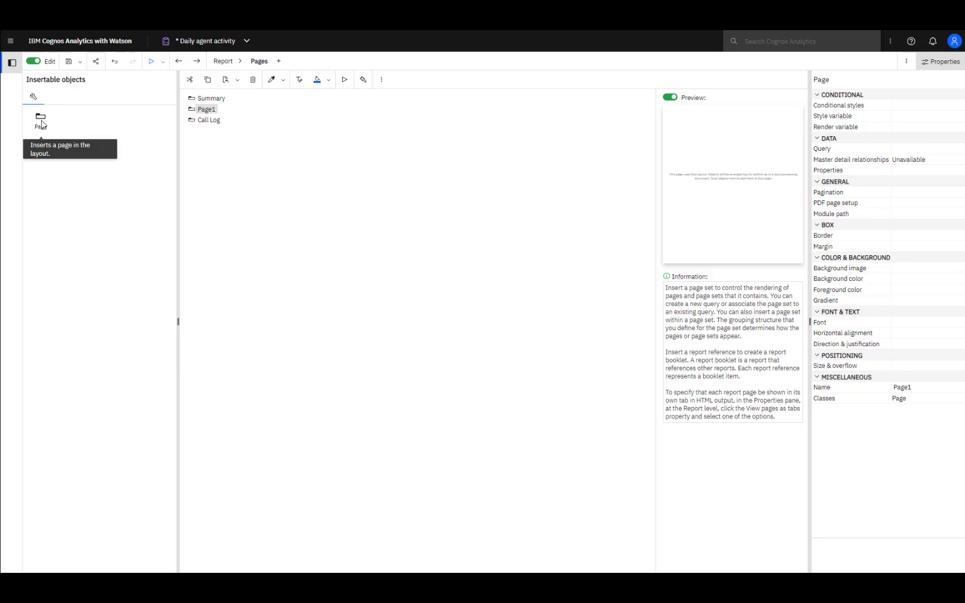
# Add a List to Page1, accepting its default name and query
pyautogui.doubleClick(206, 109)
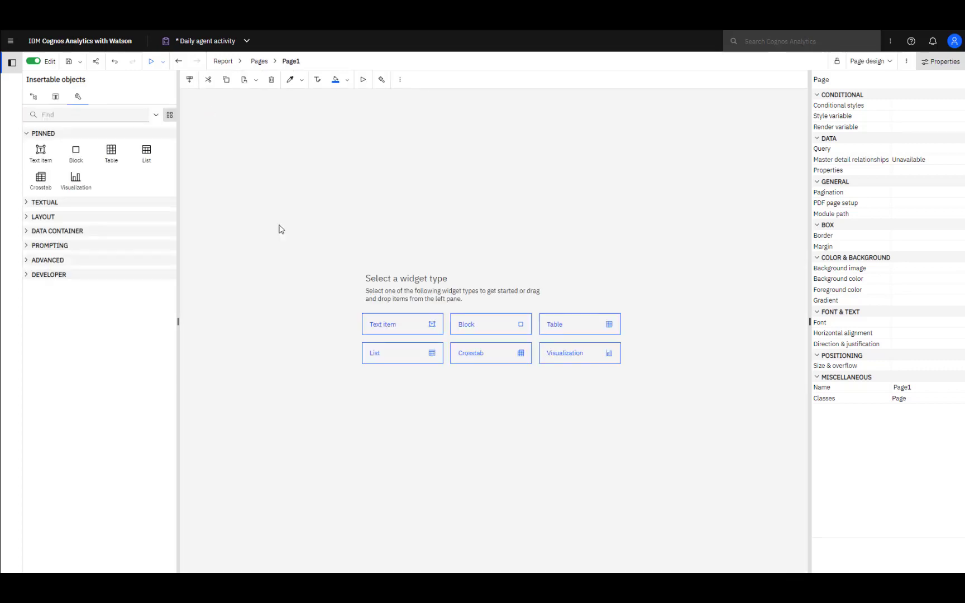
pyautogui.click(387, 354)
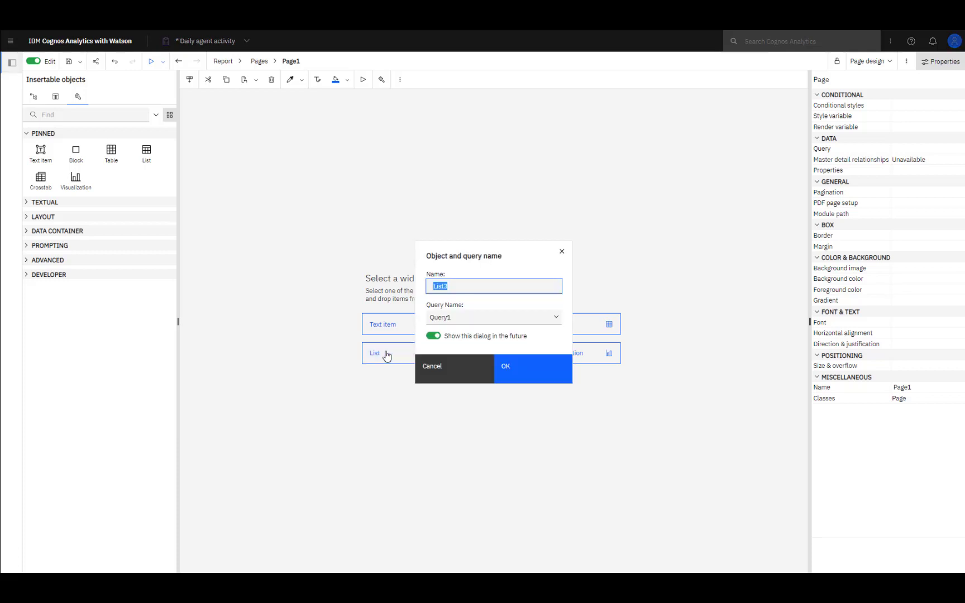
pyautogui.click(513, 371)
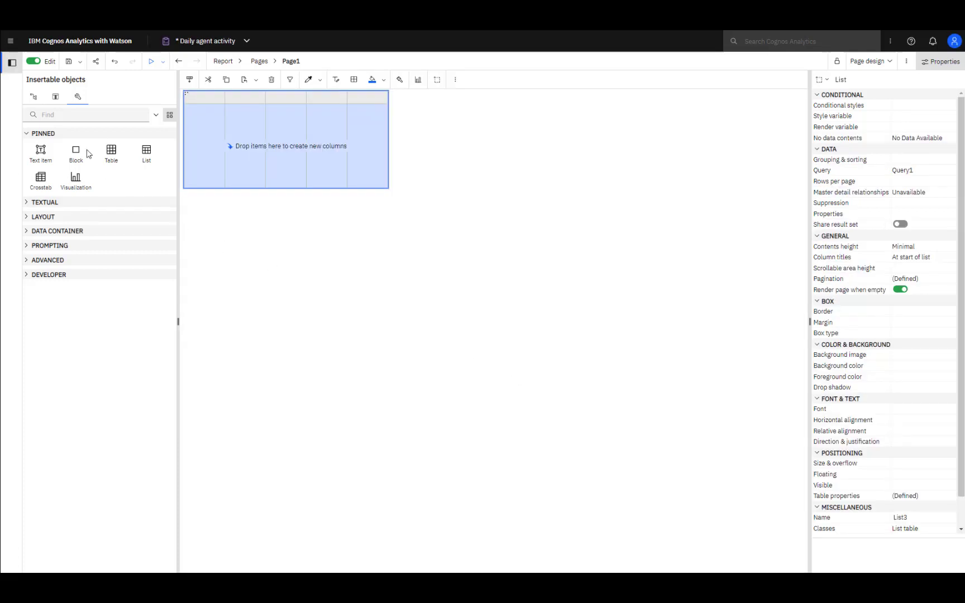
# Add Customer ID, Customer and Phone columns from the Customer table to the list
pyautogui.click(33, 98)
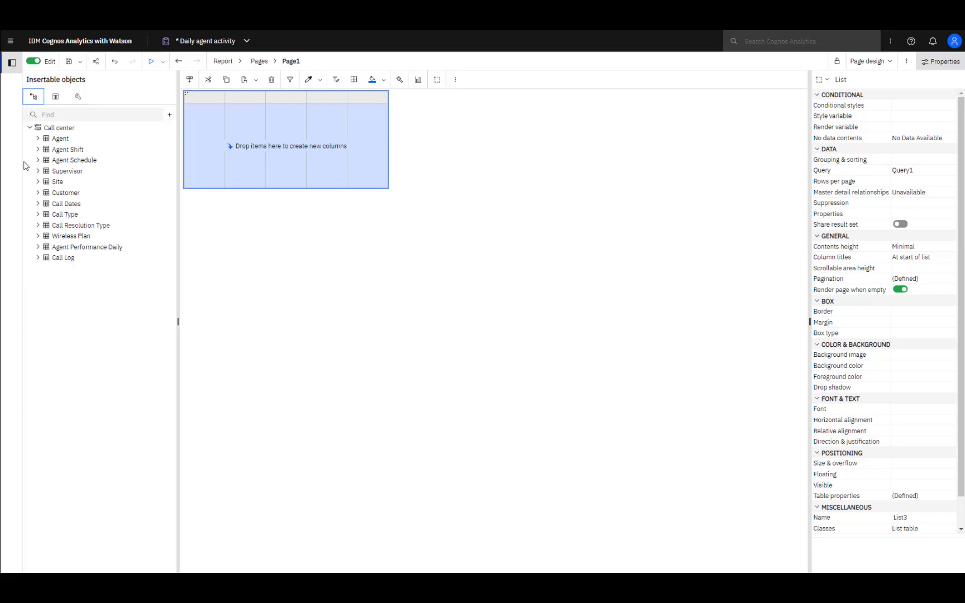
pyautogui.click(38, 193)
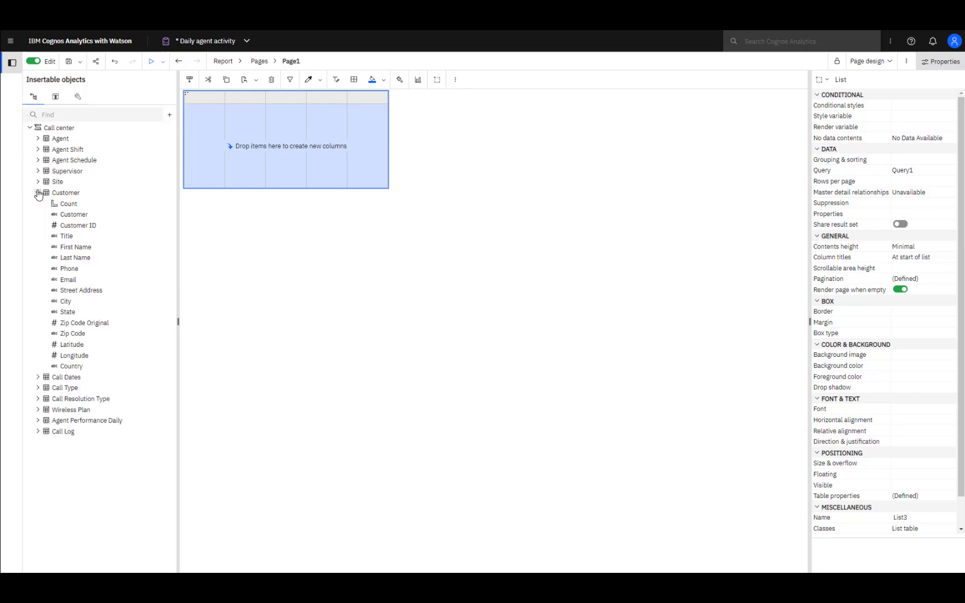
pyautogui.doubleClick(92, 226)
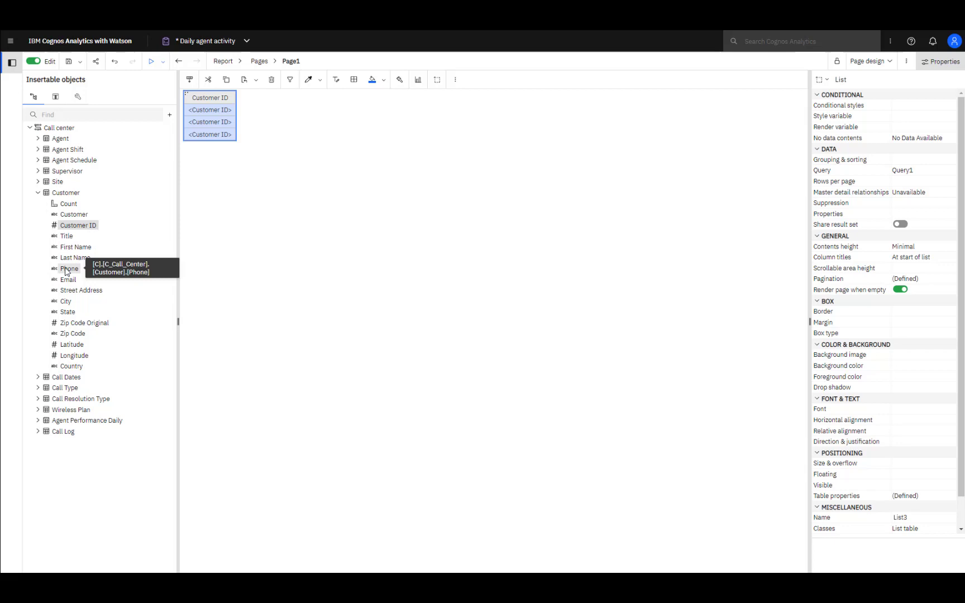
pyautogui.doubleClick(70, 216)
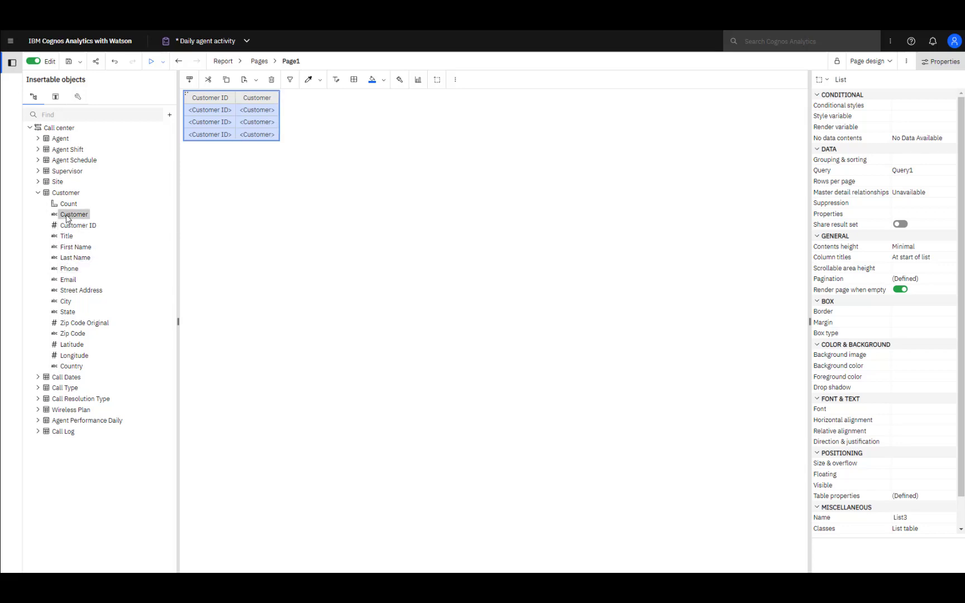
pyautogui.doubleClick(69, 269)
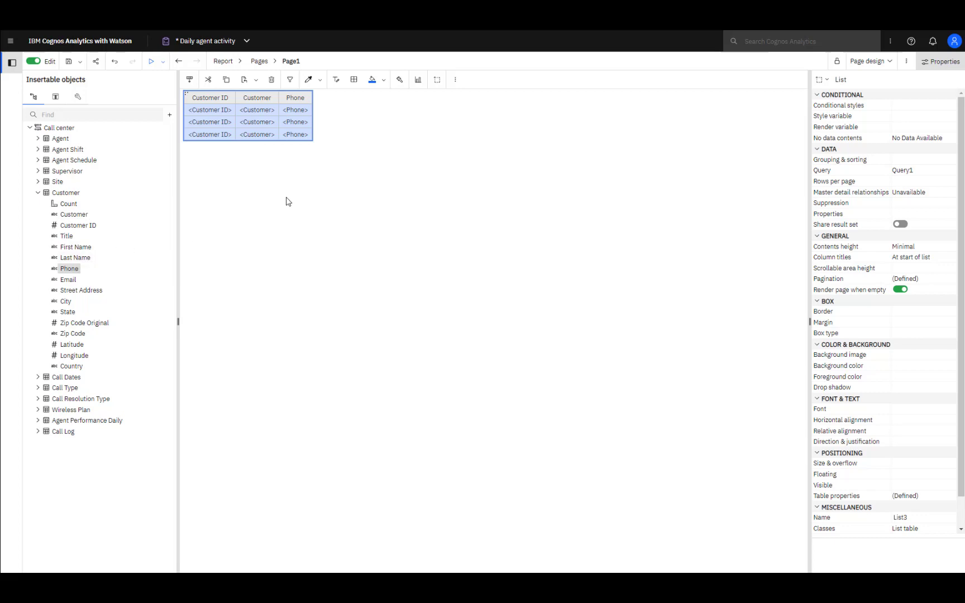
pyautogui.click(884, 60)
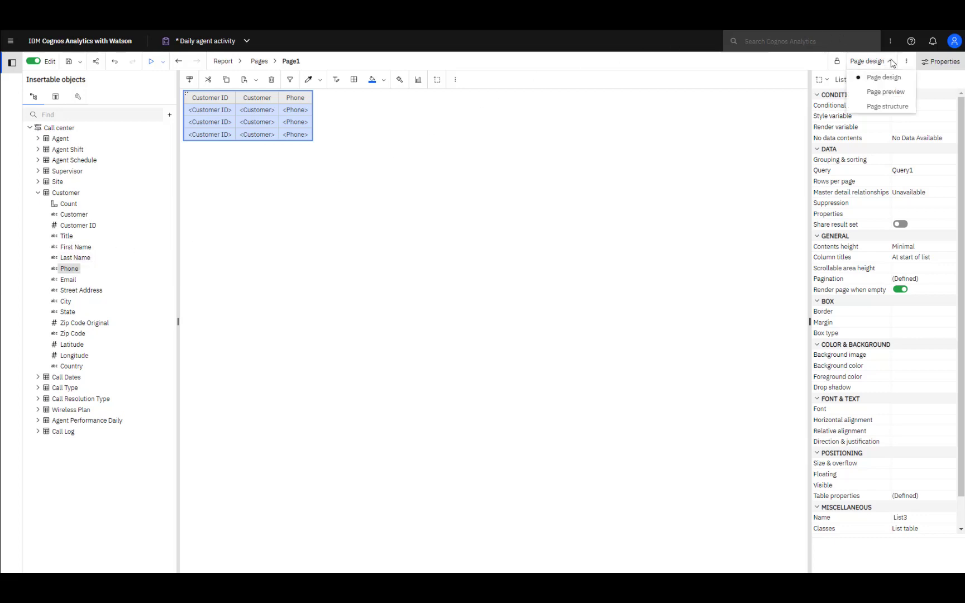
pyautogui.click(883, 94)
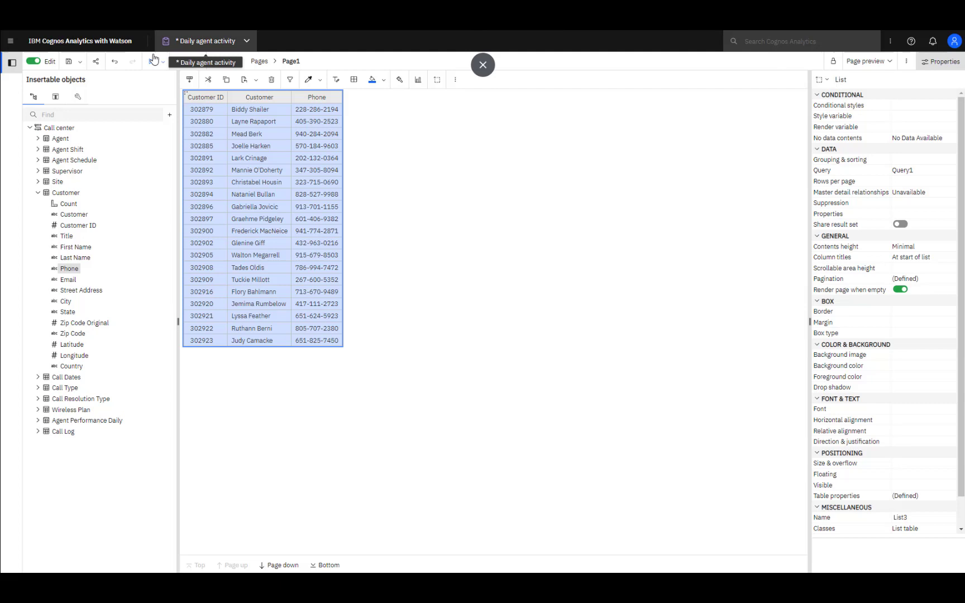
pyautogui.click(179, 63)
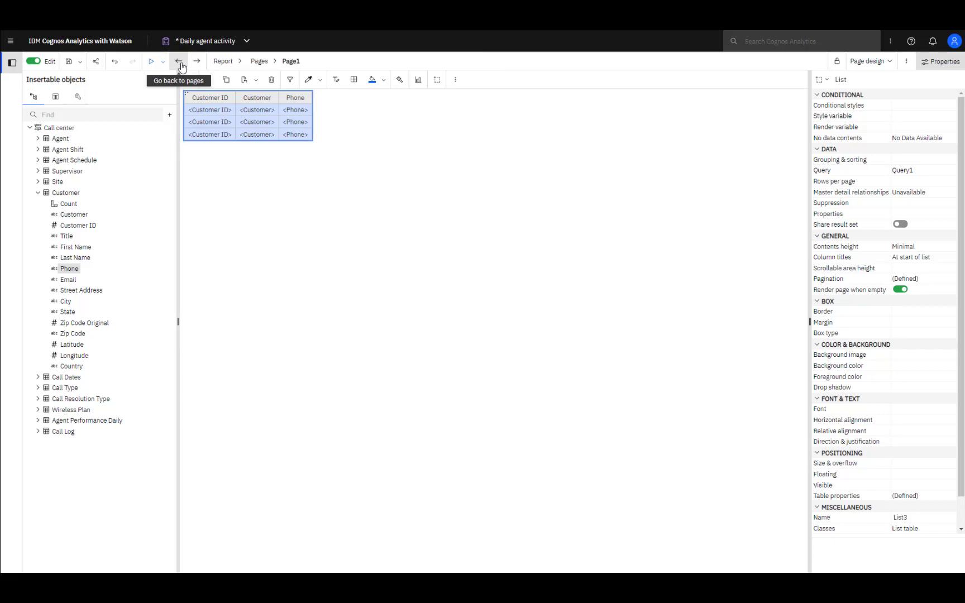
# Rename Query1 to CUSTOMER in the report's Queries view
pyautogui.click(239, 61)
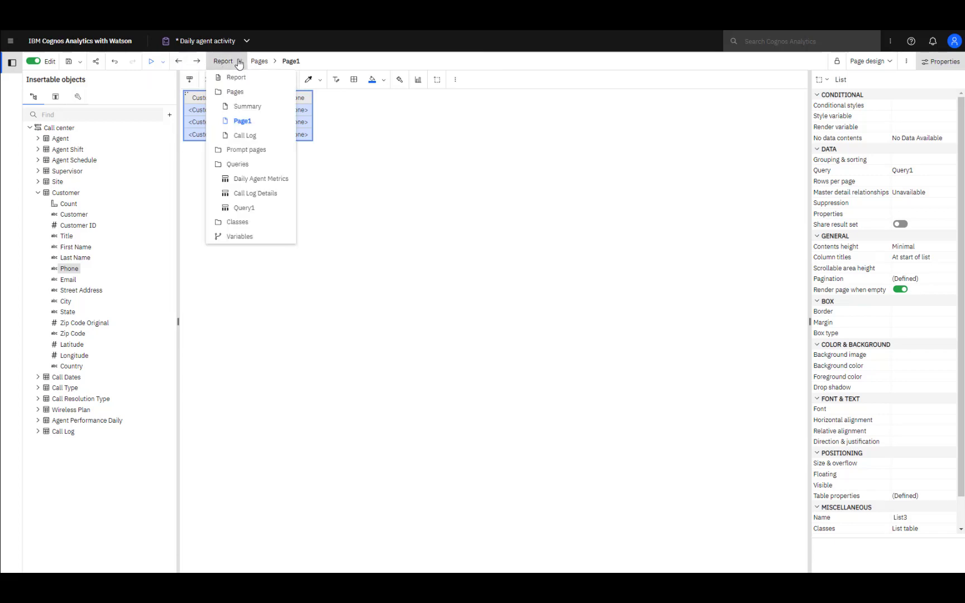
pyautogui.click(230, 164)
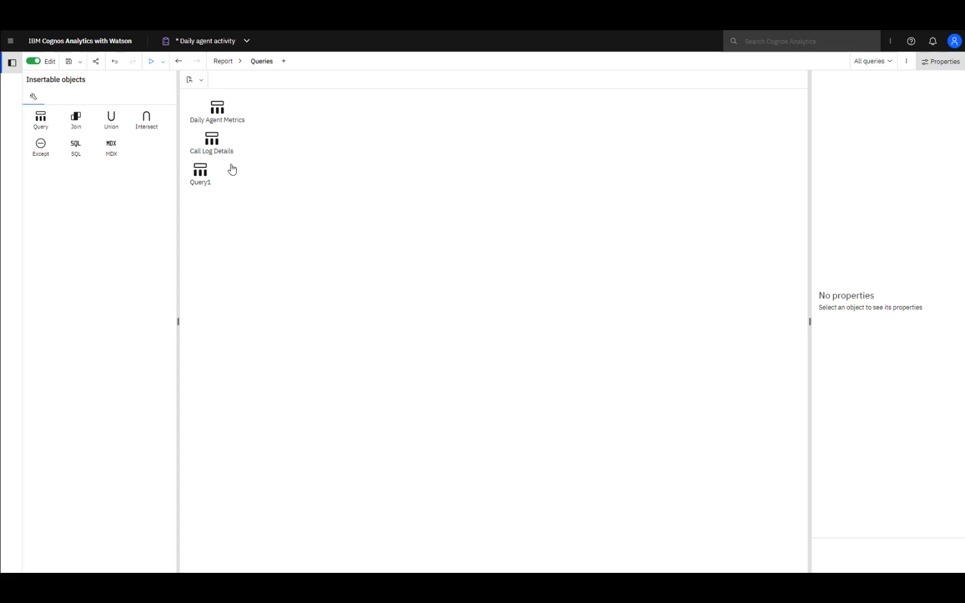
pyautogui.click(201, 179)
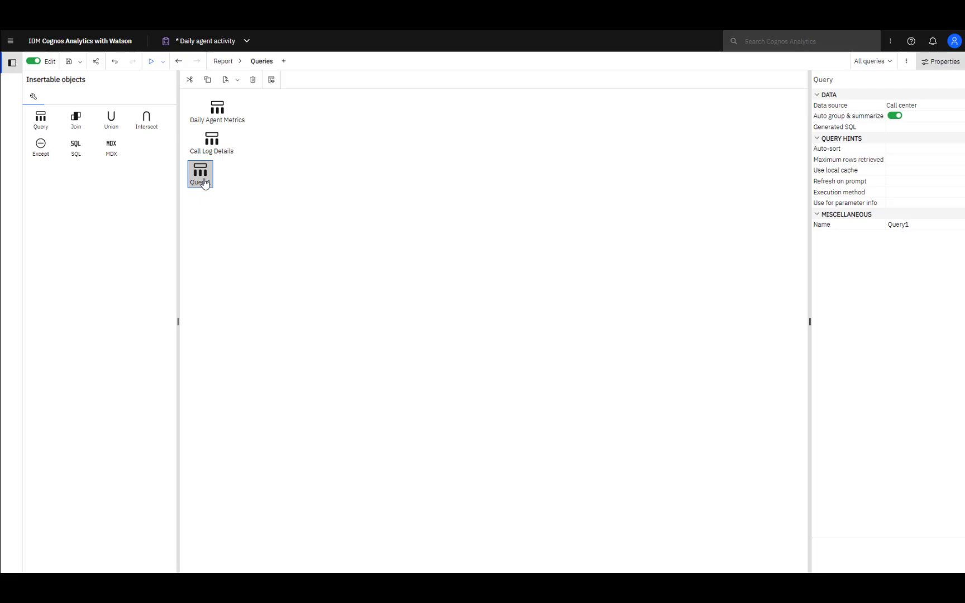
pyautogui.rightClick(205, 184)
pyautogui.click(232, 202)
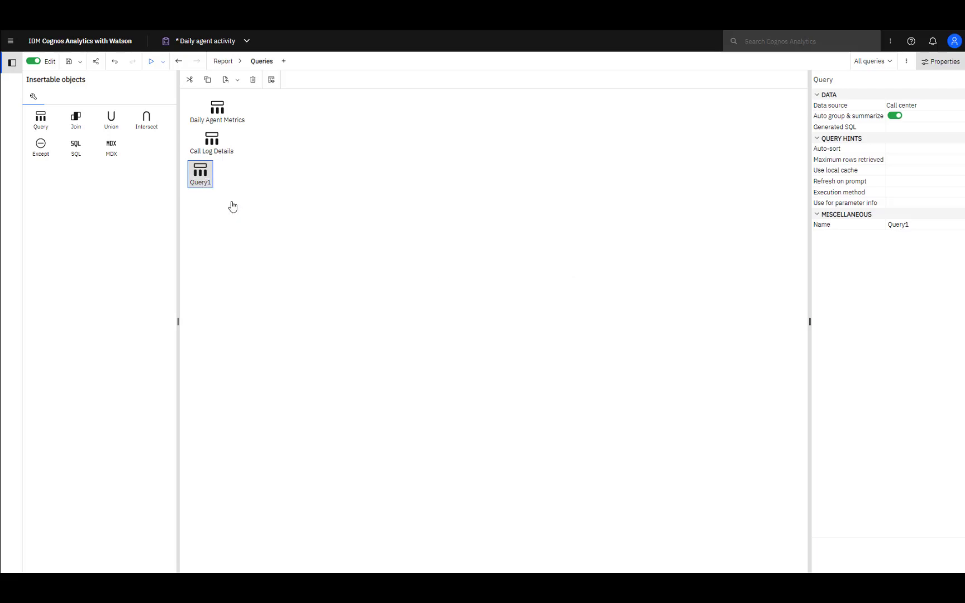
pyautogui.write('CUSTOMER')
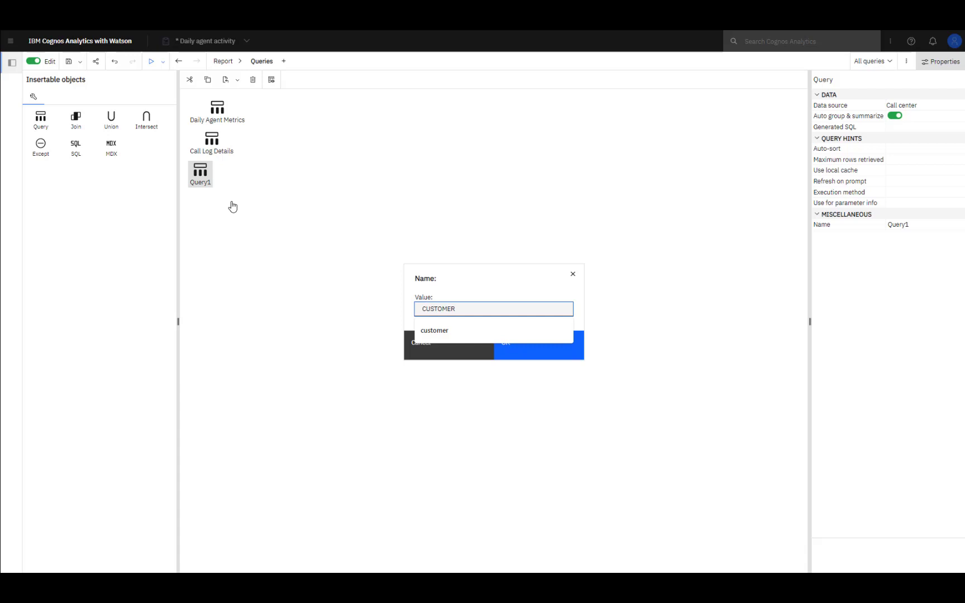
pyautogui.press('Return')
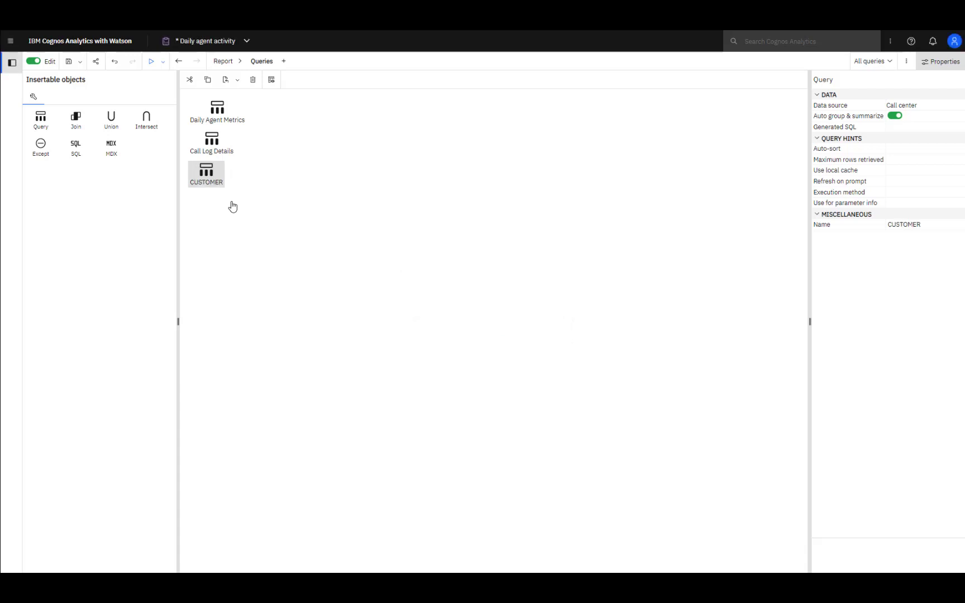
pyautogui.rightClick(207, 190)
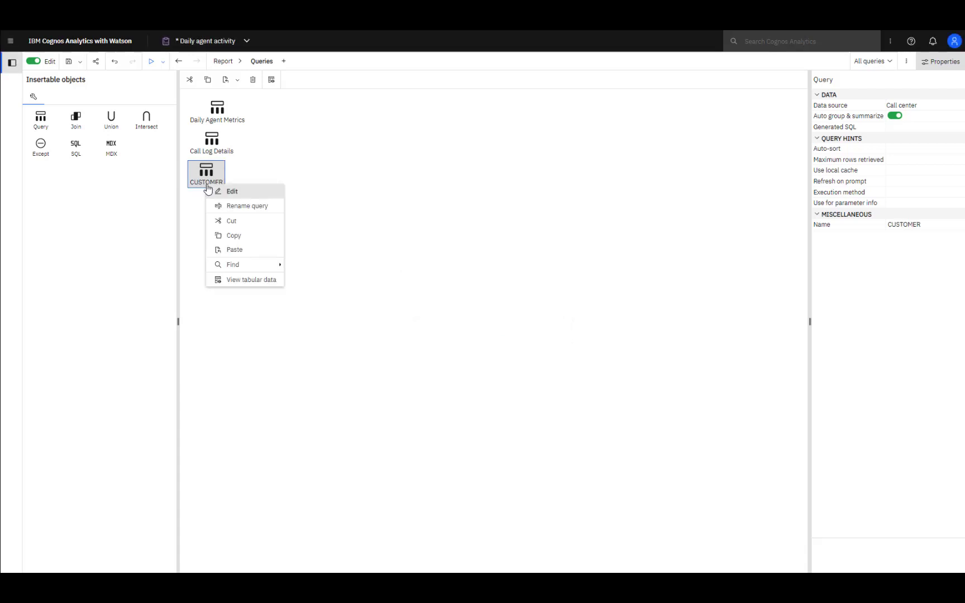
pyautogui.click(245, 280)
pyautogui.click(522, 348)
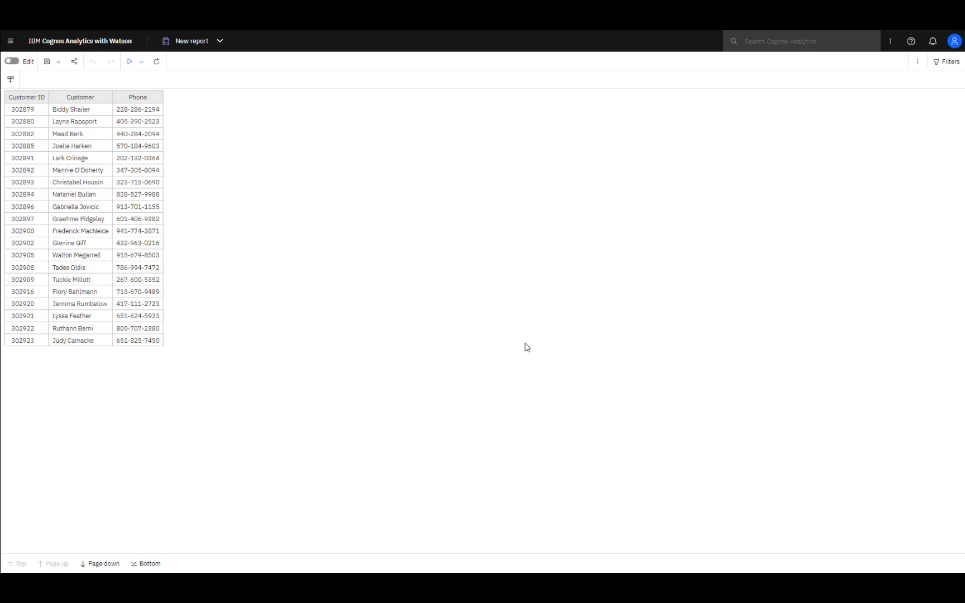
pyautogui.hotkey('ctrl', 'w')
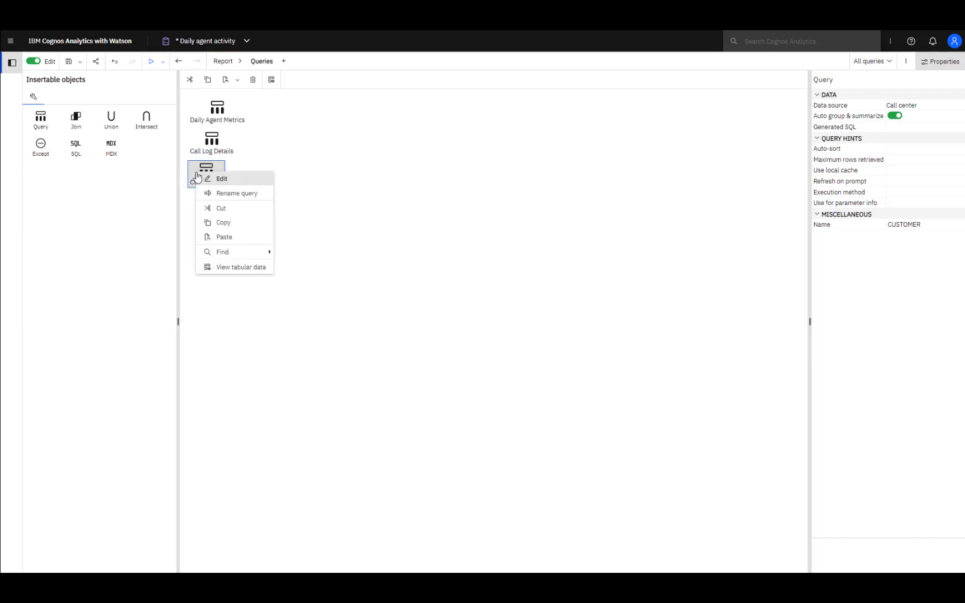
pyautogui.moveTo(234, 252)
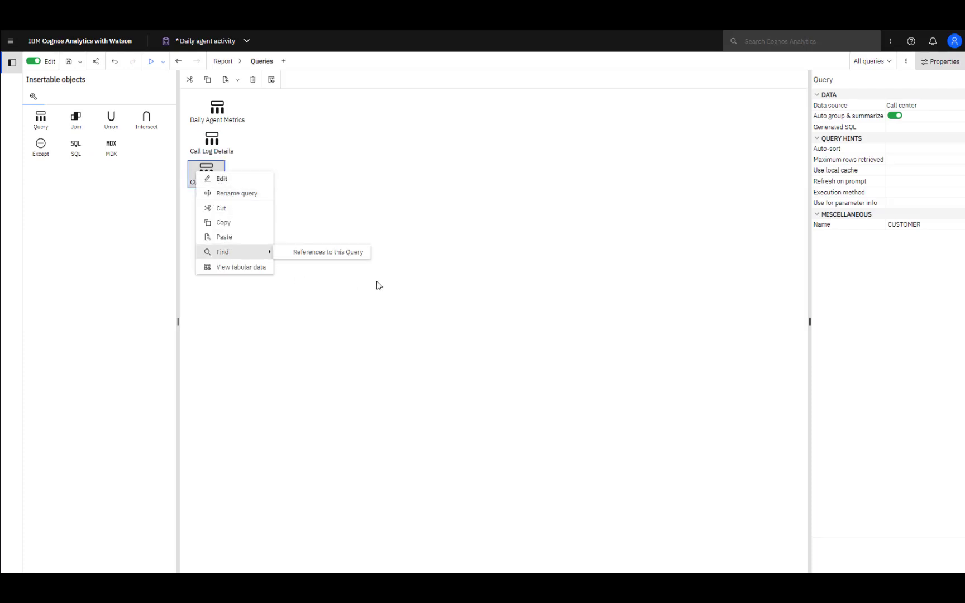
pyautogui.press('Escape')
# Add State to the CUSTOMER query's data items and begin a detail filter on [State]
pyautogui.doubleClick(206, 185)
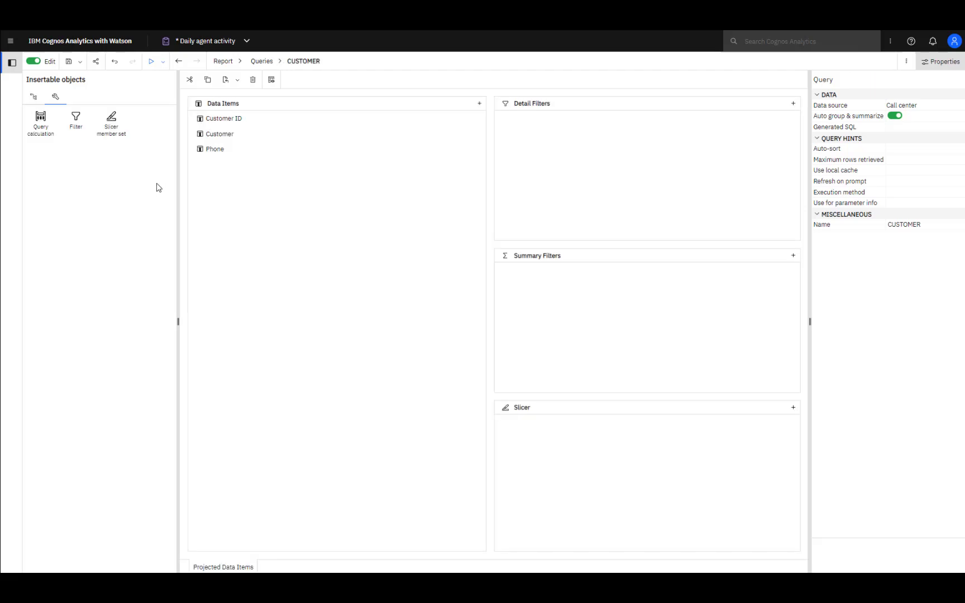
pyautogui.click(33, 97)
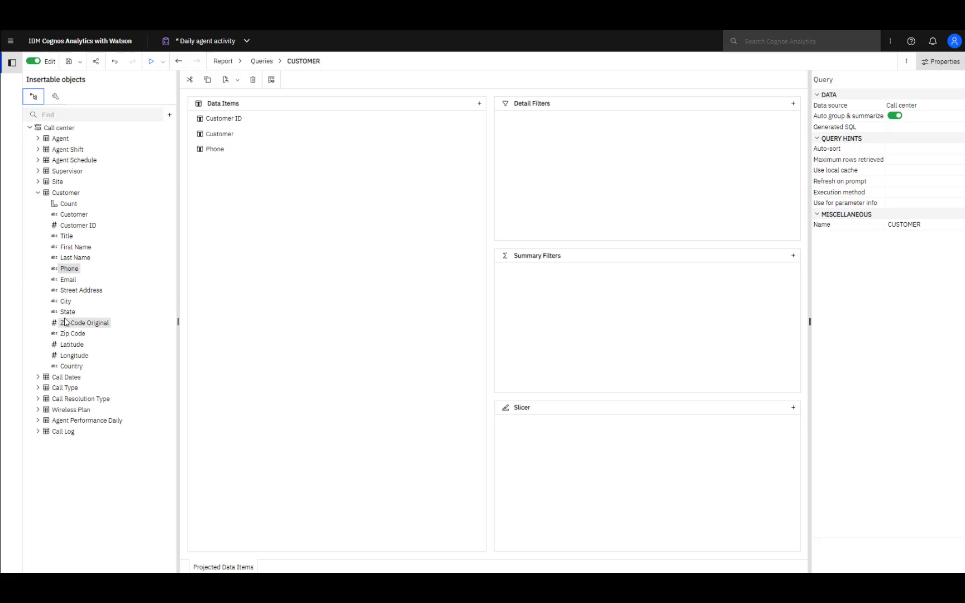
pyautogui.moveTo(66, 281); pyautogui.dragTo(218, 257)
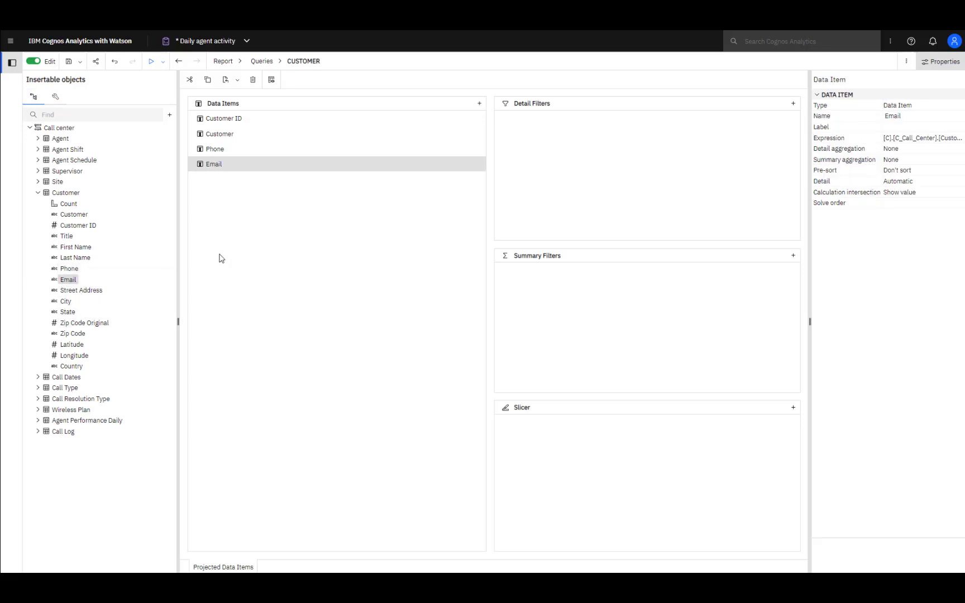
pyautogui.doubleClick(67, 313)
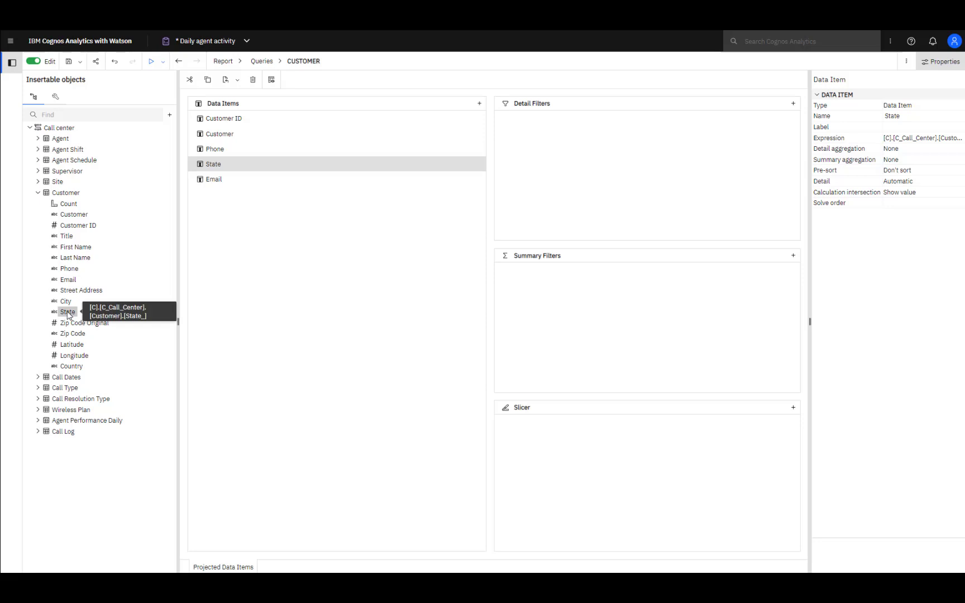
pyautogui.click(206, 181)
pyautogui.press('Delete')
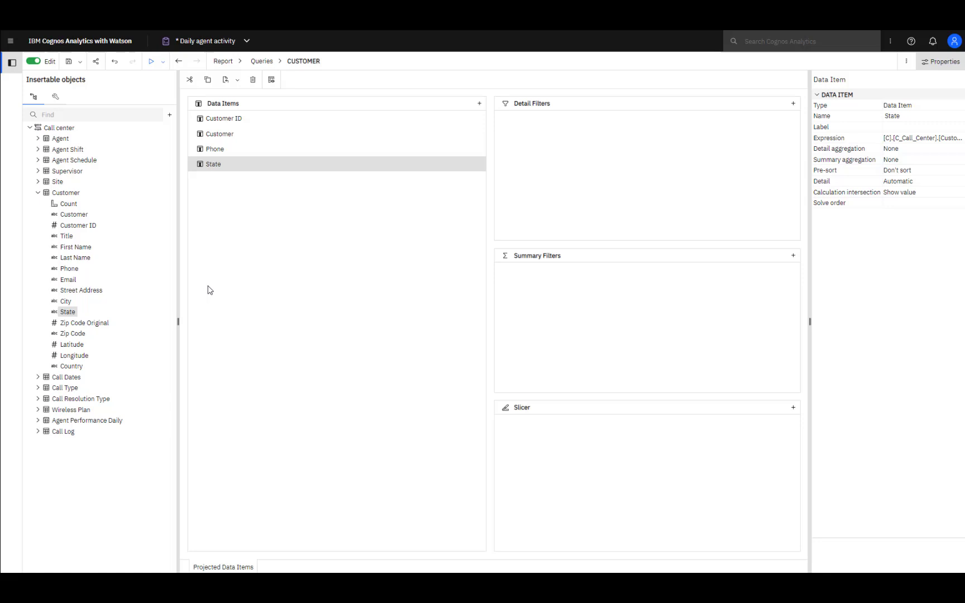
pyautogui.moveTo(351, 162); pyautogui.dragTo(523, 150)
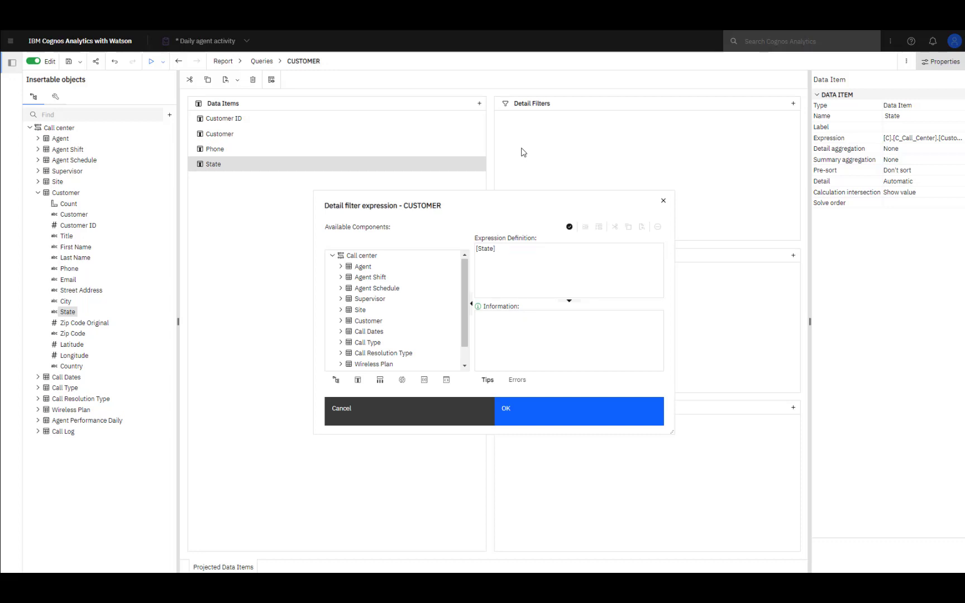
# Add the 'in' operator after [State] and select the State field in the source tree
pyautogui.write('in')
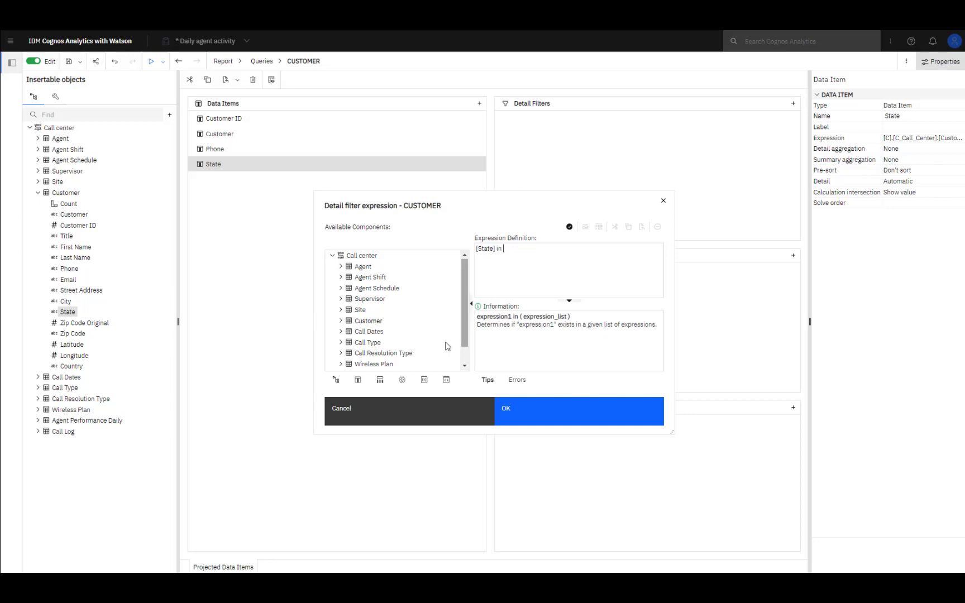
pyautogui.click(402, 380)
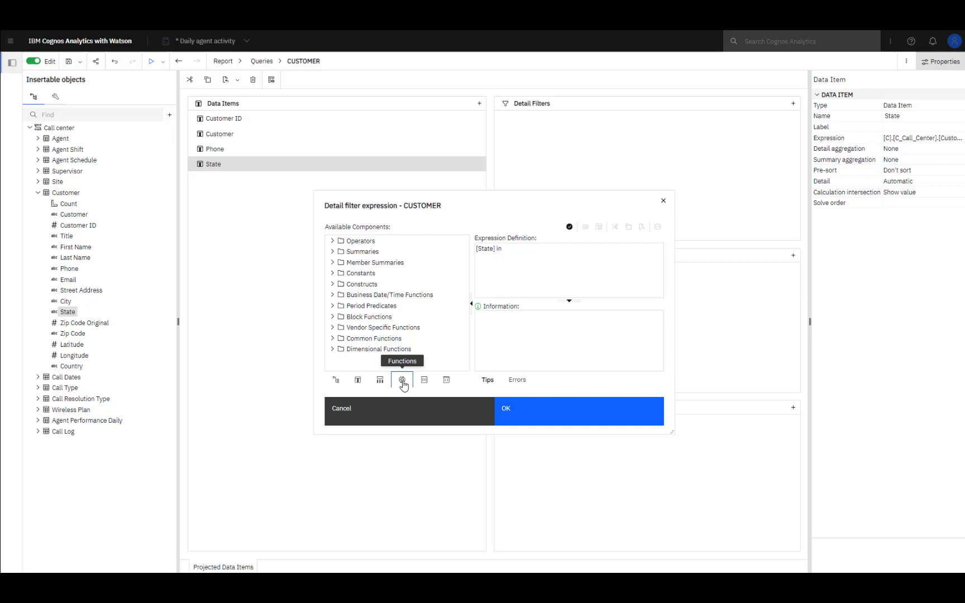
pyautogui.click(527, 252)
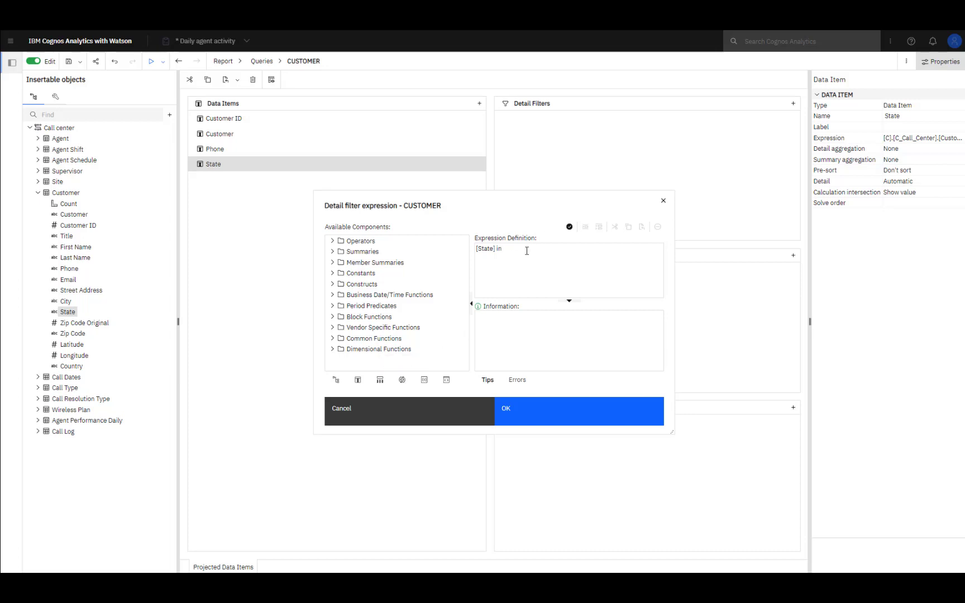
pyautogui.click(336, 379)
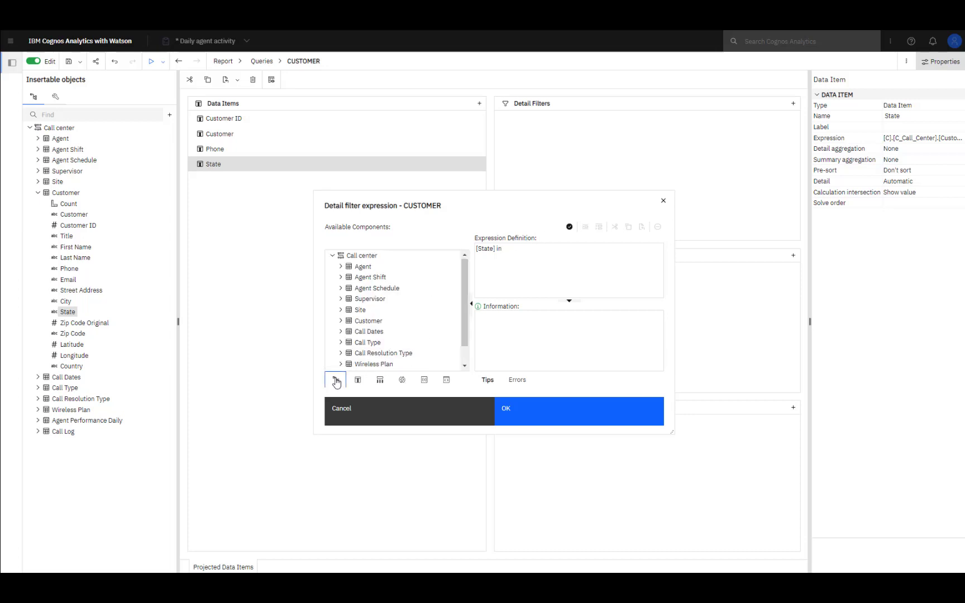
pyautogui.click(340, 321)
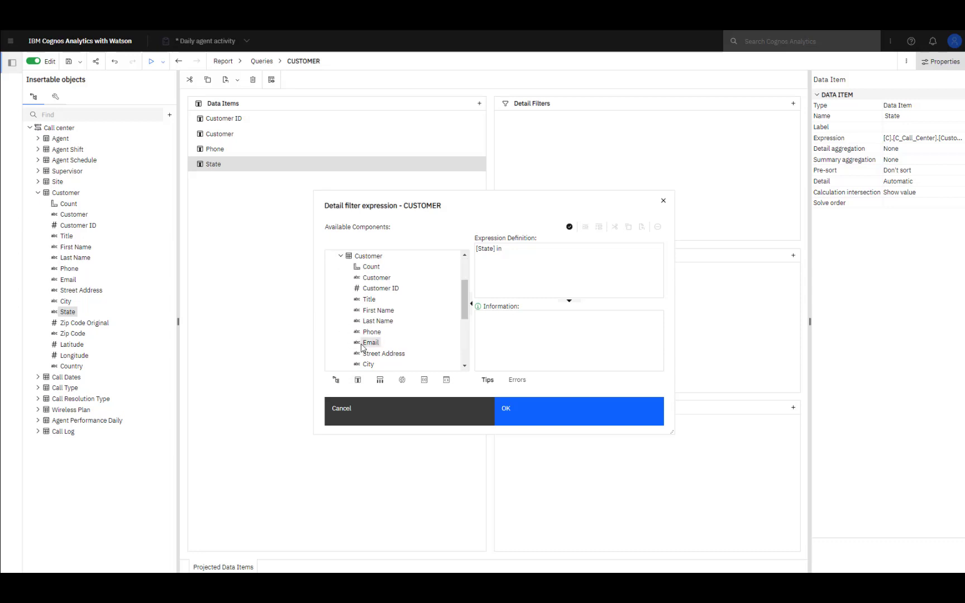
pyautogui.scroll(-2, 375, 334)
pyautogui.click(370, 275)
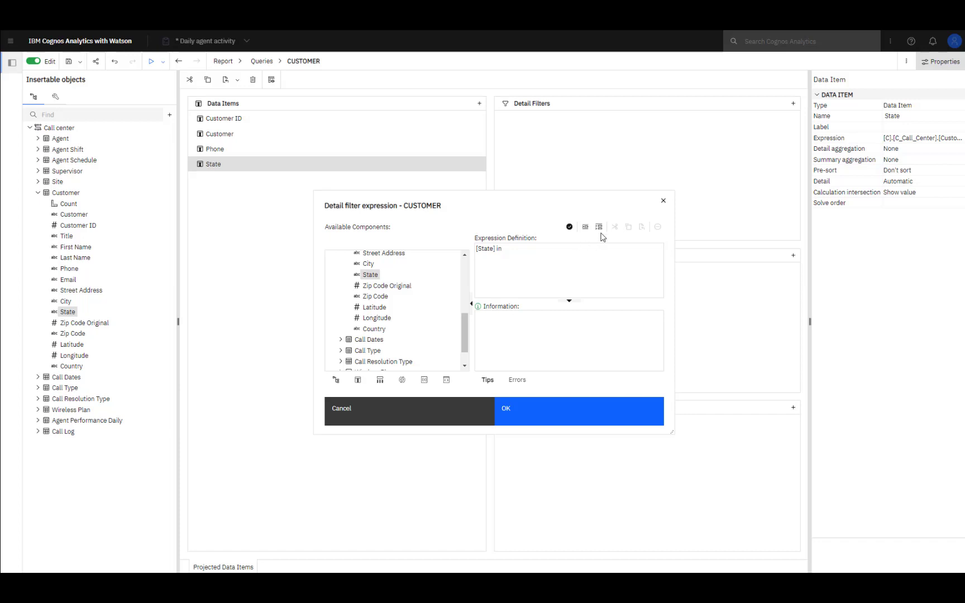
# Insert Alabama and Connecticut as values, giving [State] in ('Alabama', 'Connecticut')
pyautogui.click(599, 228)
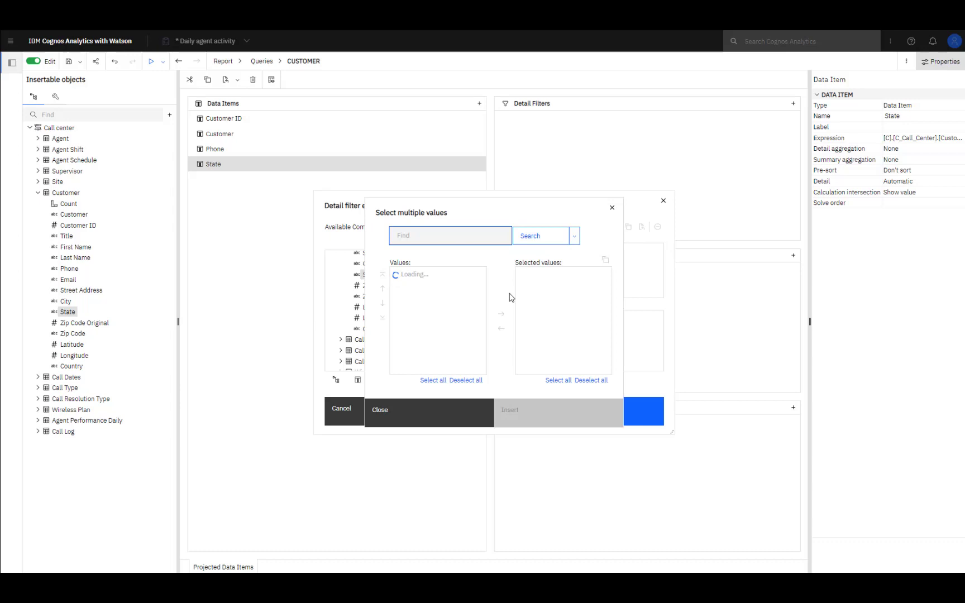
pyautogui.click(416, 276)
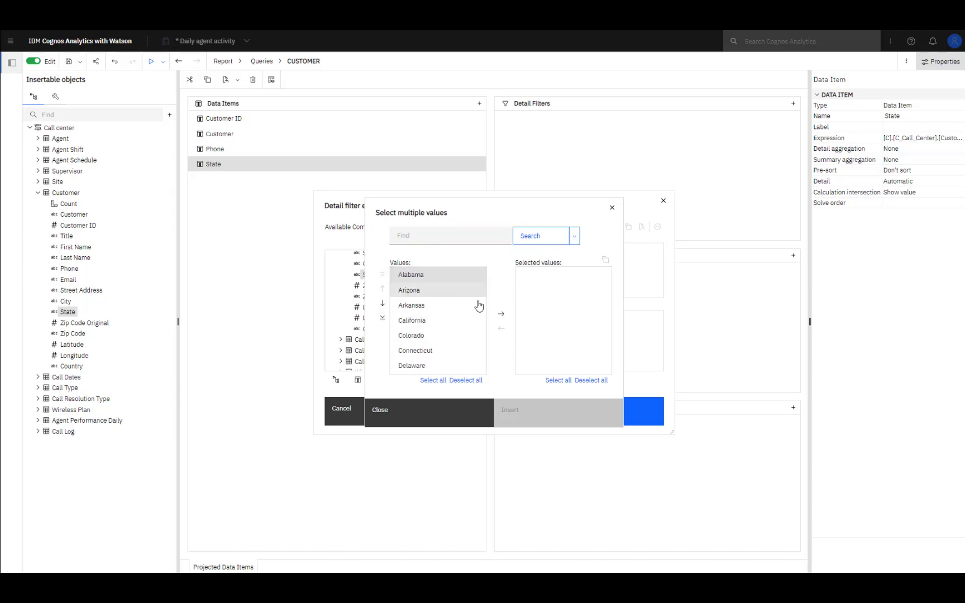
pyautogui.click(501, 314)
pyautogui.click(415, 350)
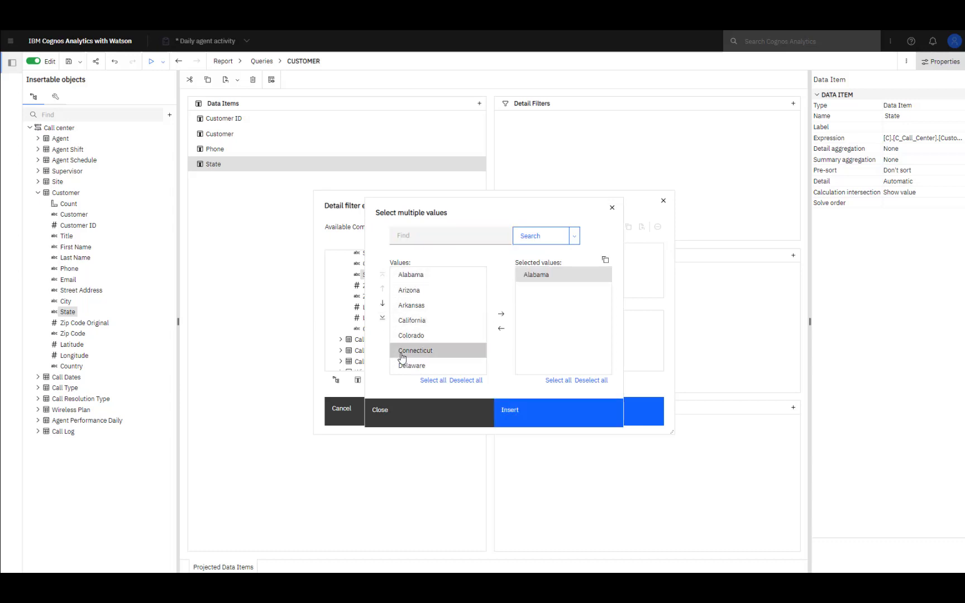
pyautogui.click(502, 315)
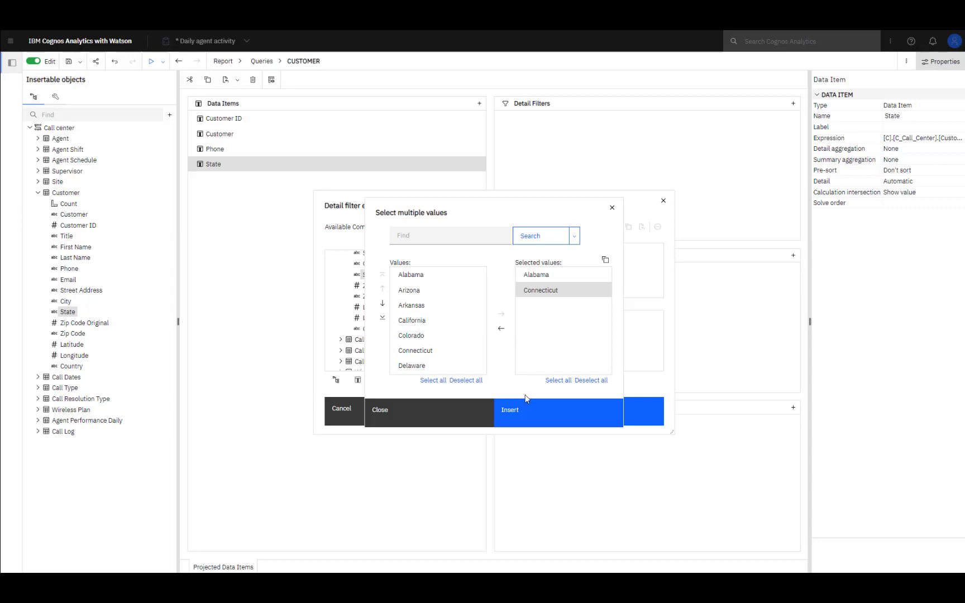
pyautogui.click(503, 413)
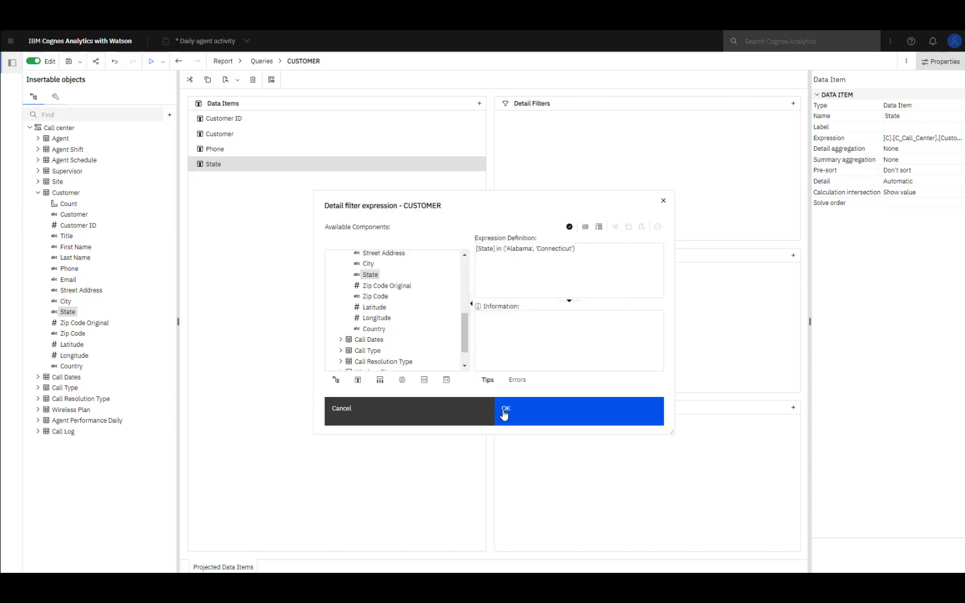
# Save the Alabama/Connecticut State filter and return to Page1's design
pyautogui.click(516, 420)
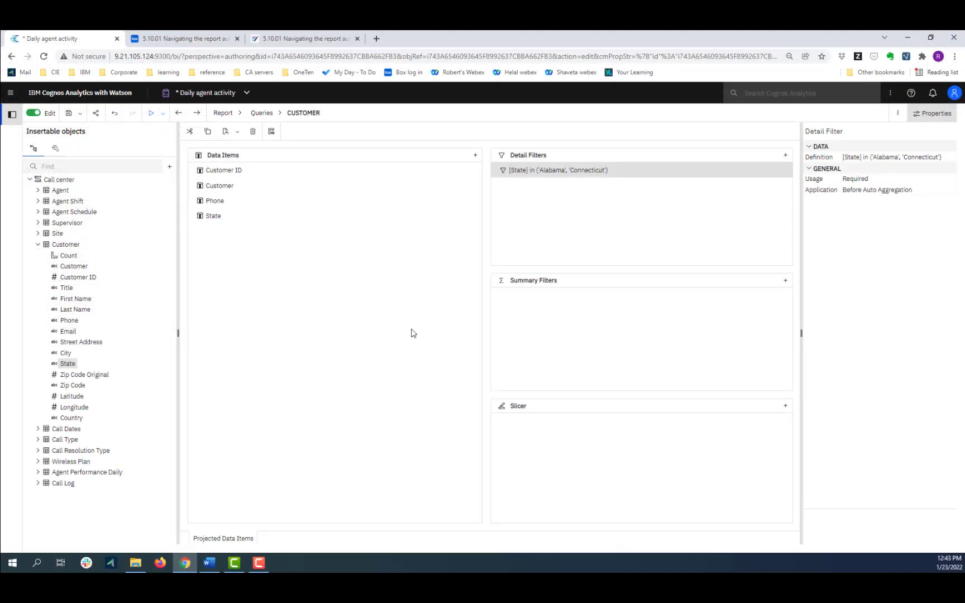
pyautogui.click(237, 113)
pyautogui.click(246, 173)
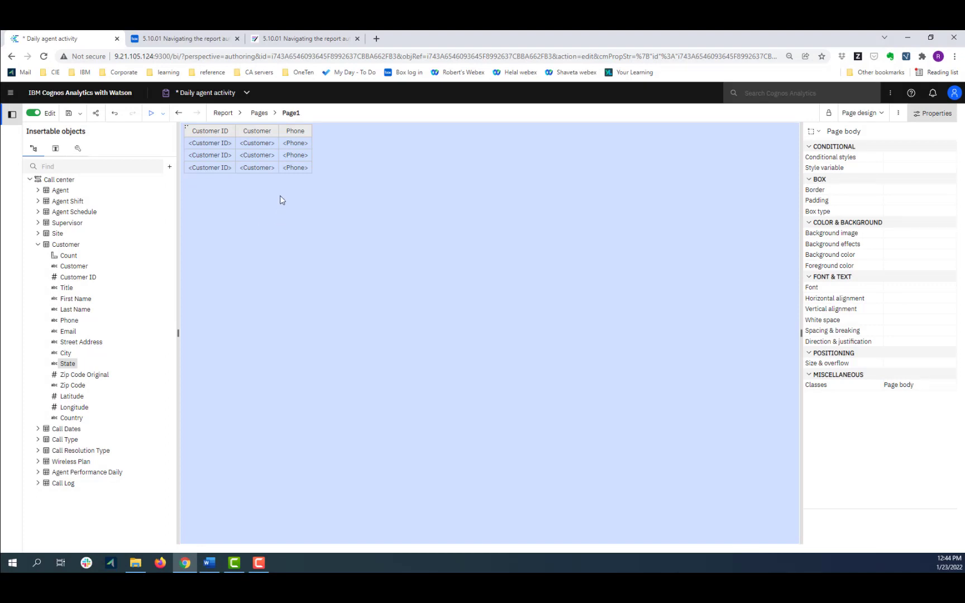
# Set the background colour of the Customer column's data cells to Lime
pyautogui.click(299, 167)
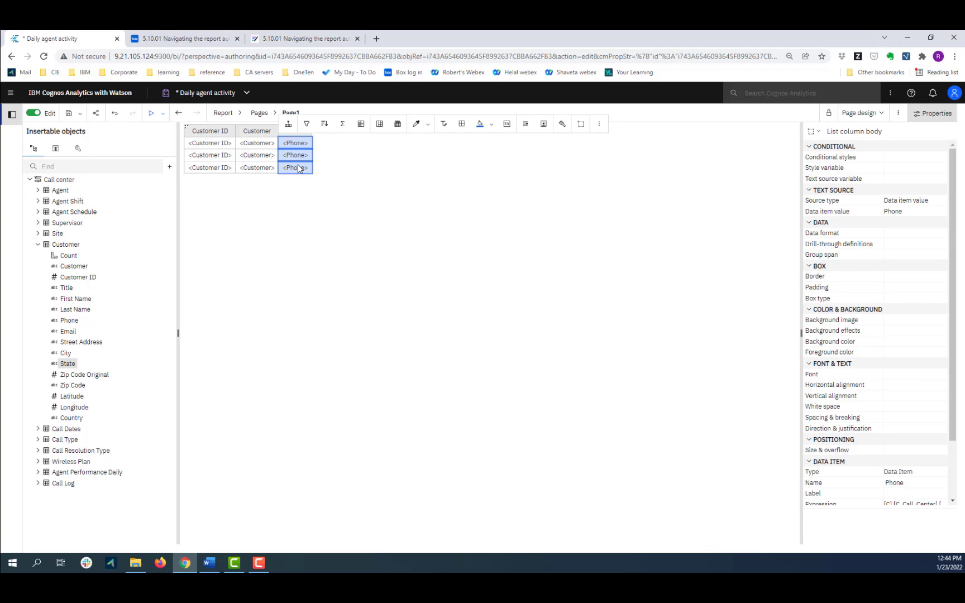
pyautogui.click(262, 168)
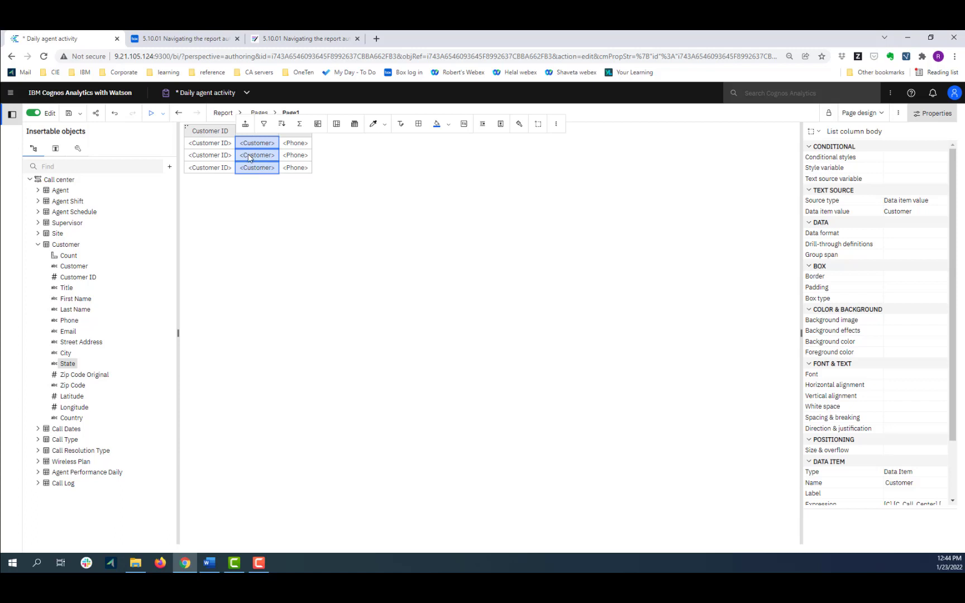
pyautogui.click(245, 124)
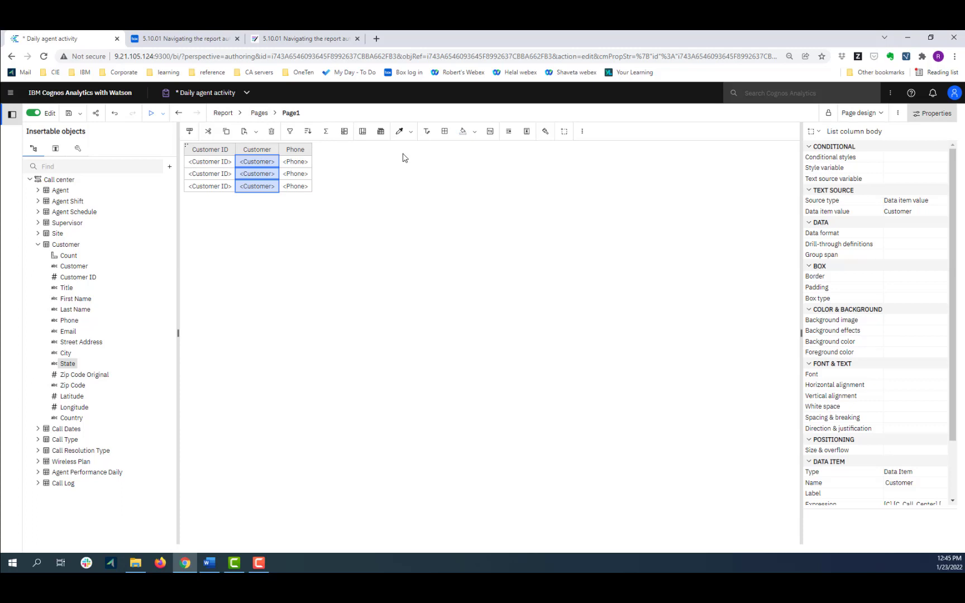
pyautogui.click(475, 134)
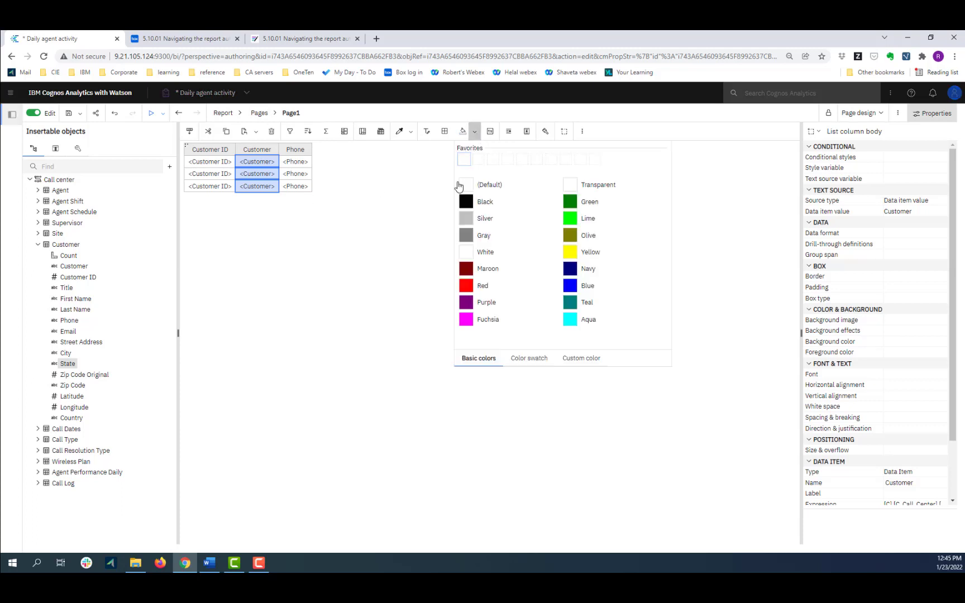
pyautogui.click(572, 222)
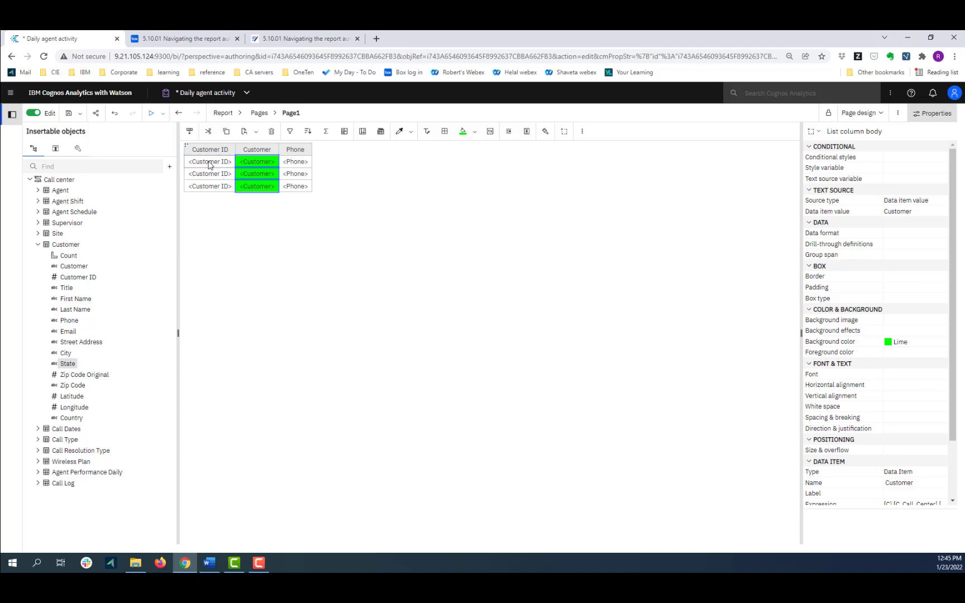
pyautogui.click(188, 148)
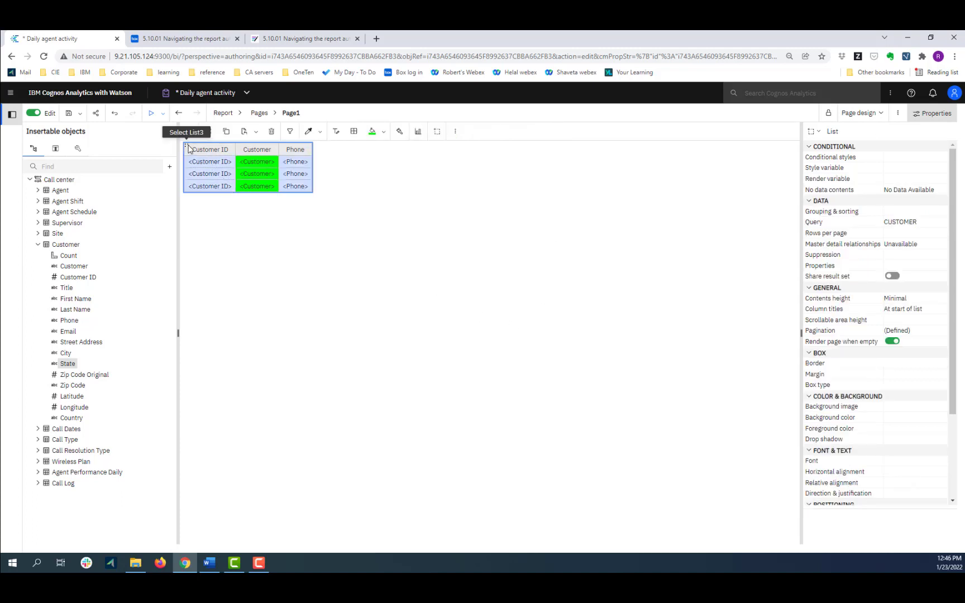
pyautogui.click(205, 155)
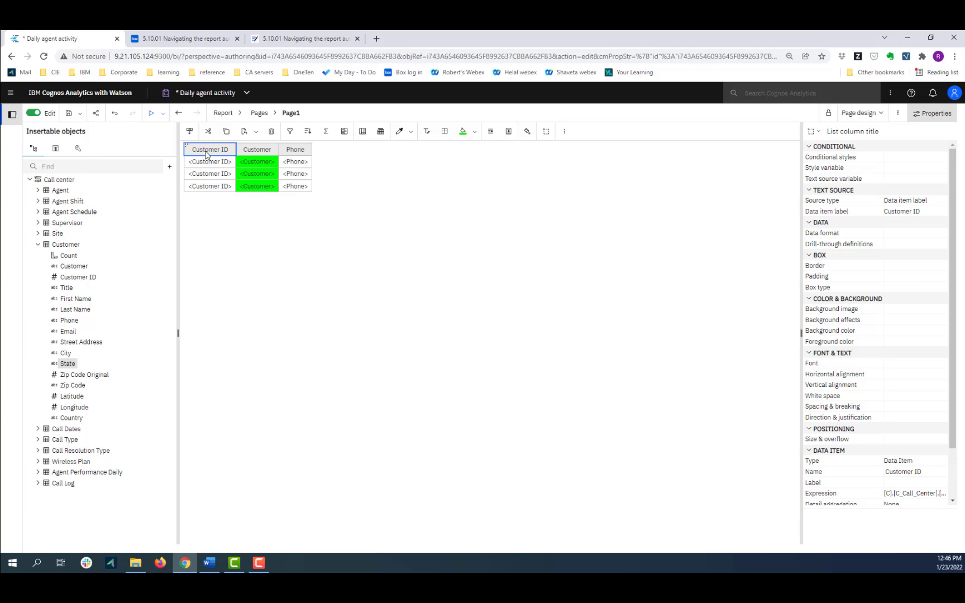
pyautogui.click(253, 153)
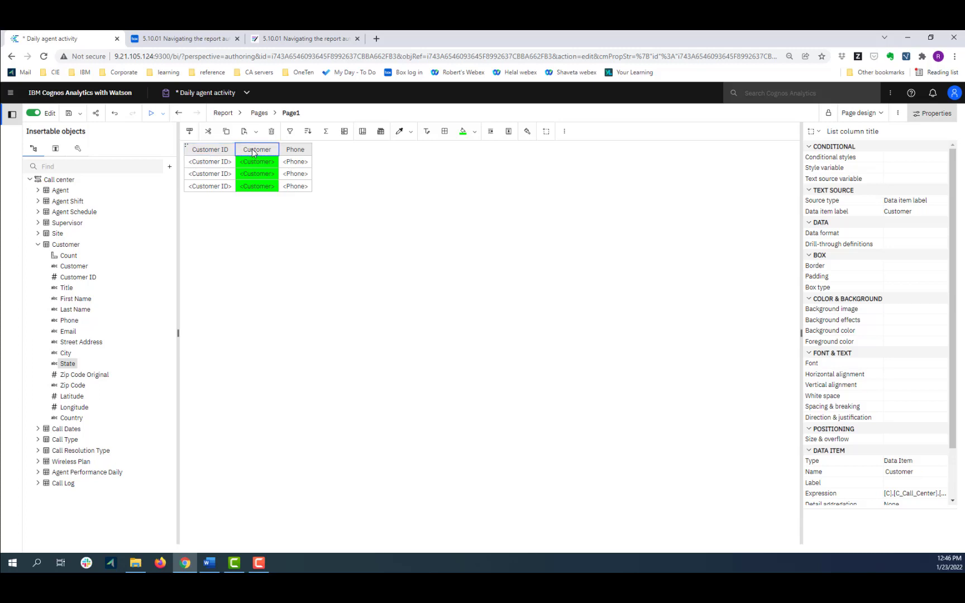
pyautogui.click(292, 151)
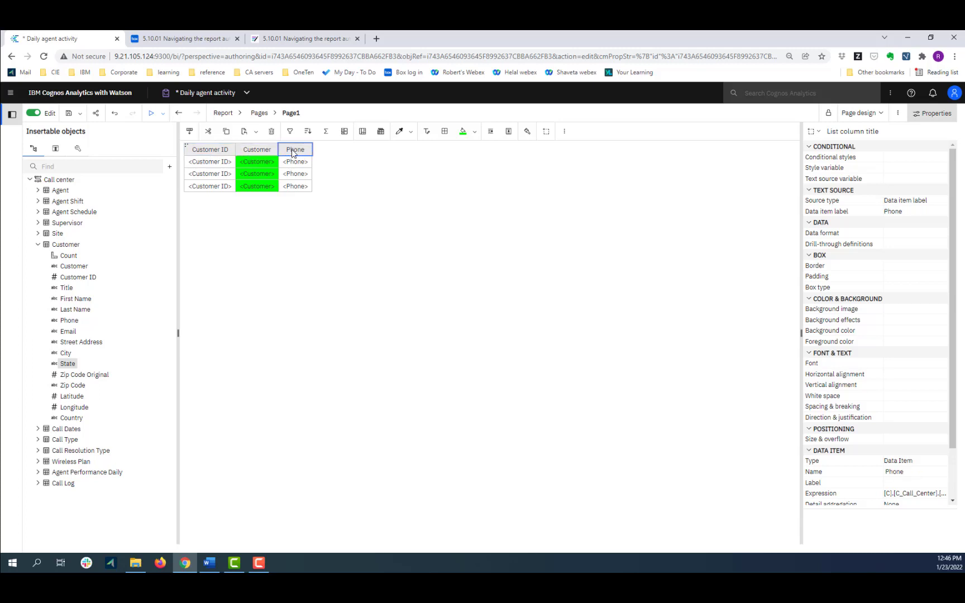
pyautogui.click(258, 181)
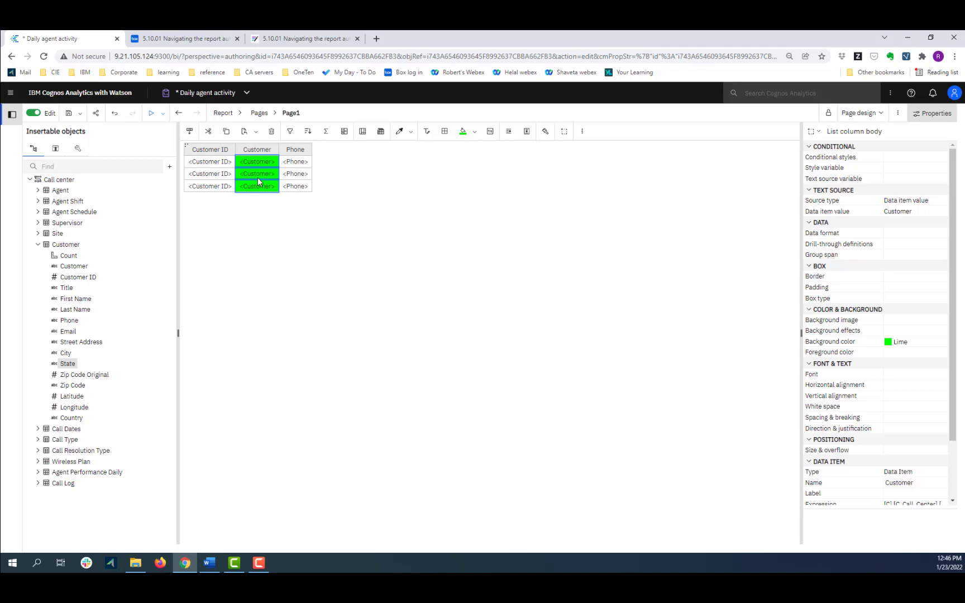
# Redo once, then undo three times to clear the list's column background colours
pyautogui.click(81, 115)
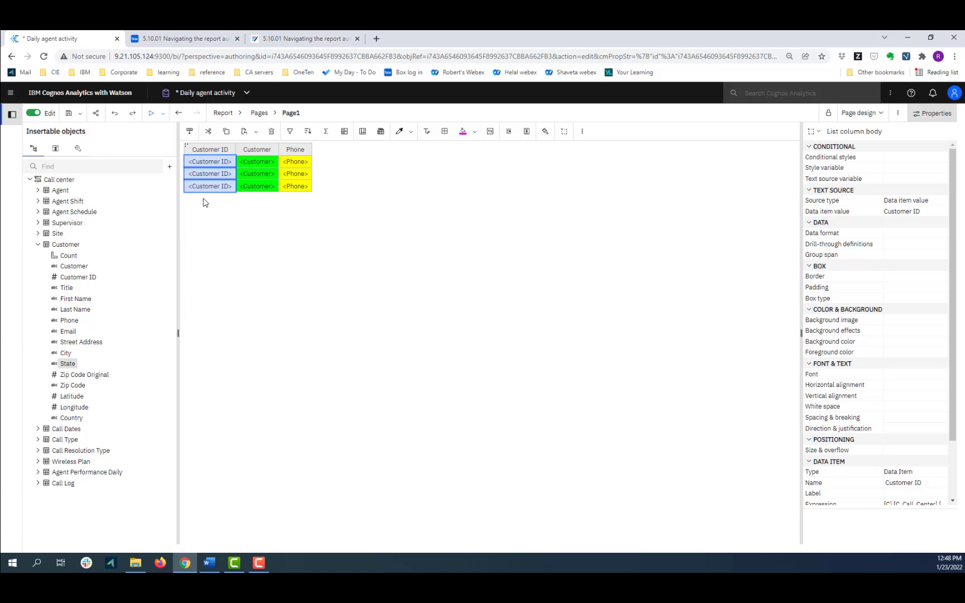
pyautogui.click(133, 114)
pyautogui.click(114, 115)
pyautogui.click(115, 116)
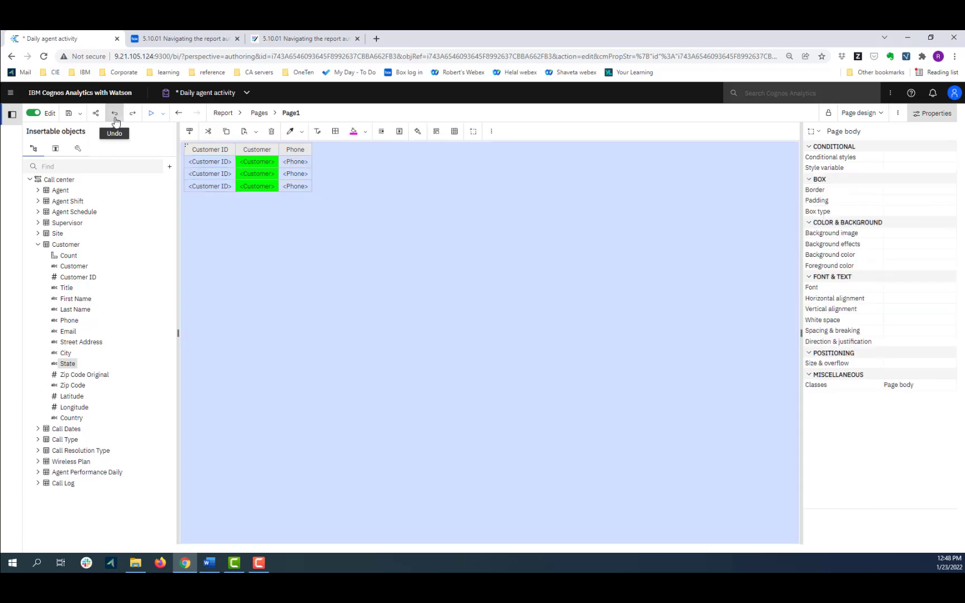
pyautogui.click(117, 116)
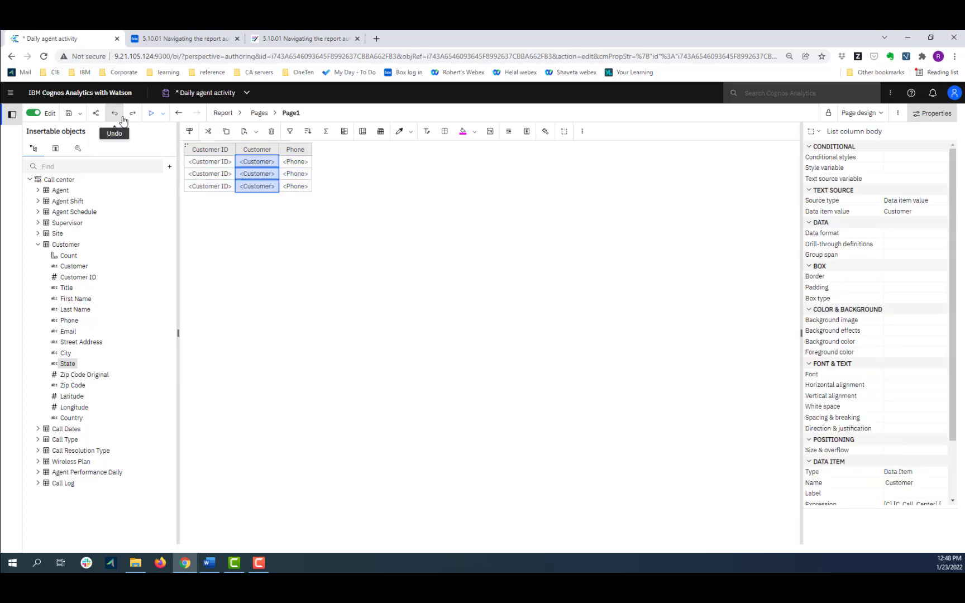
pyautogui.click(165, 117)
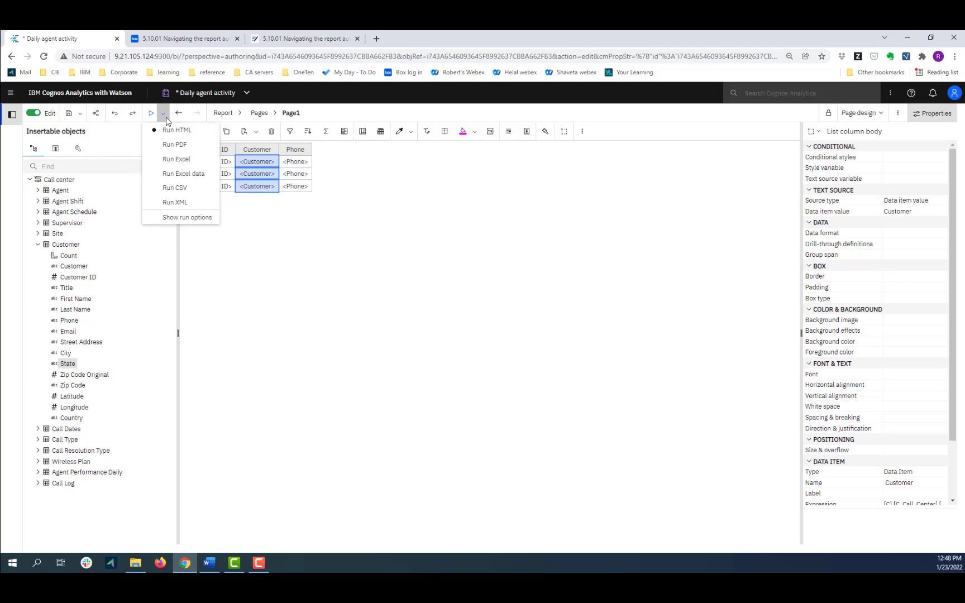
# Close the Run options dropdown without running the report, returning to Page1's customer list
pyautogui.click(240, 254)
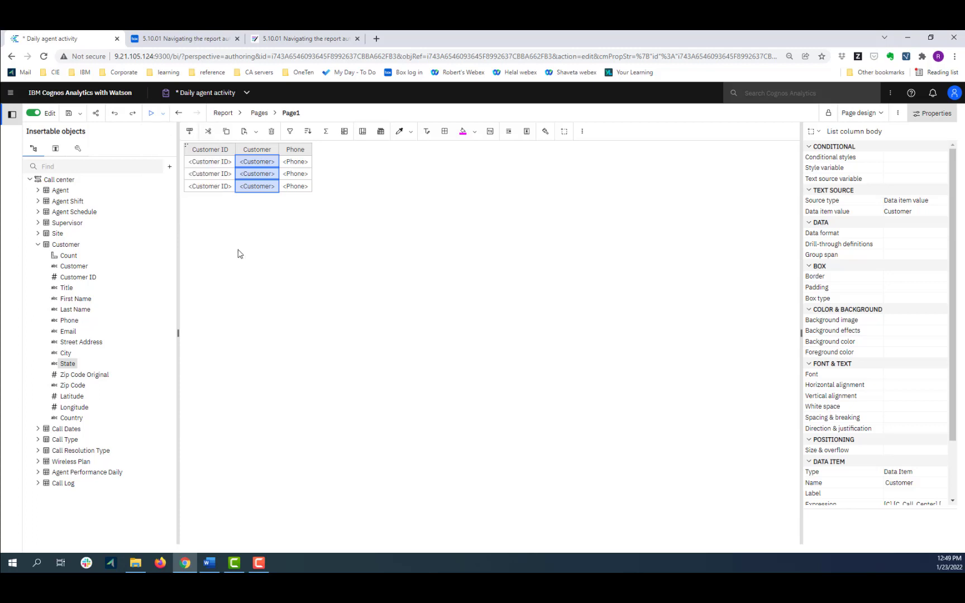